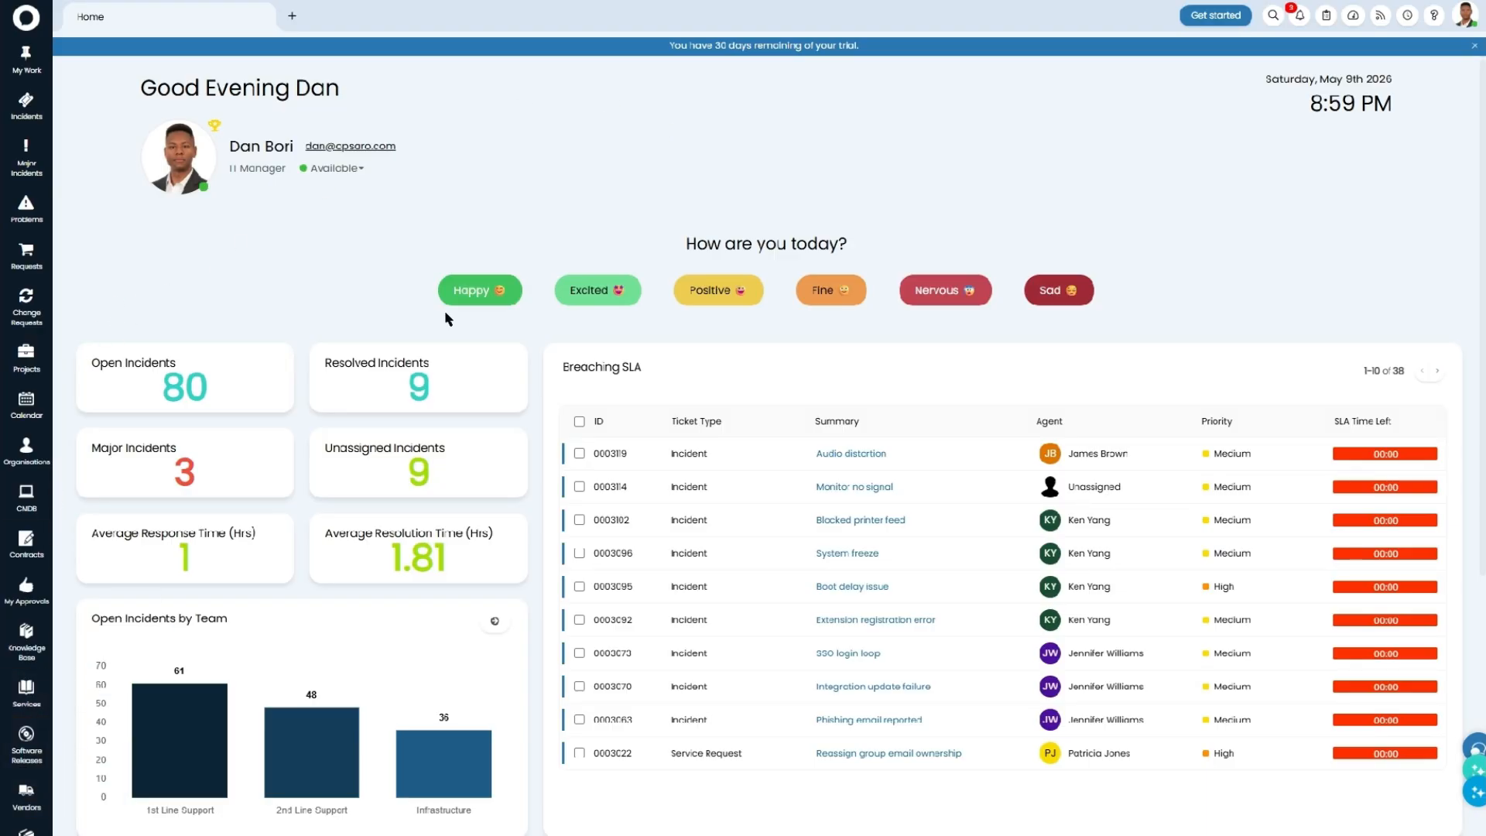
- Open the Opsaro Pty Ltd vendor record for editing
scroll(26, 553, "down", 6)
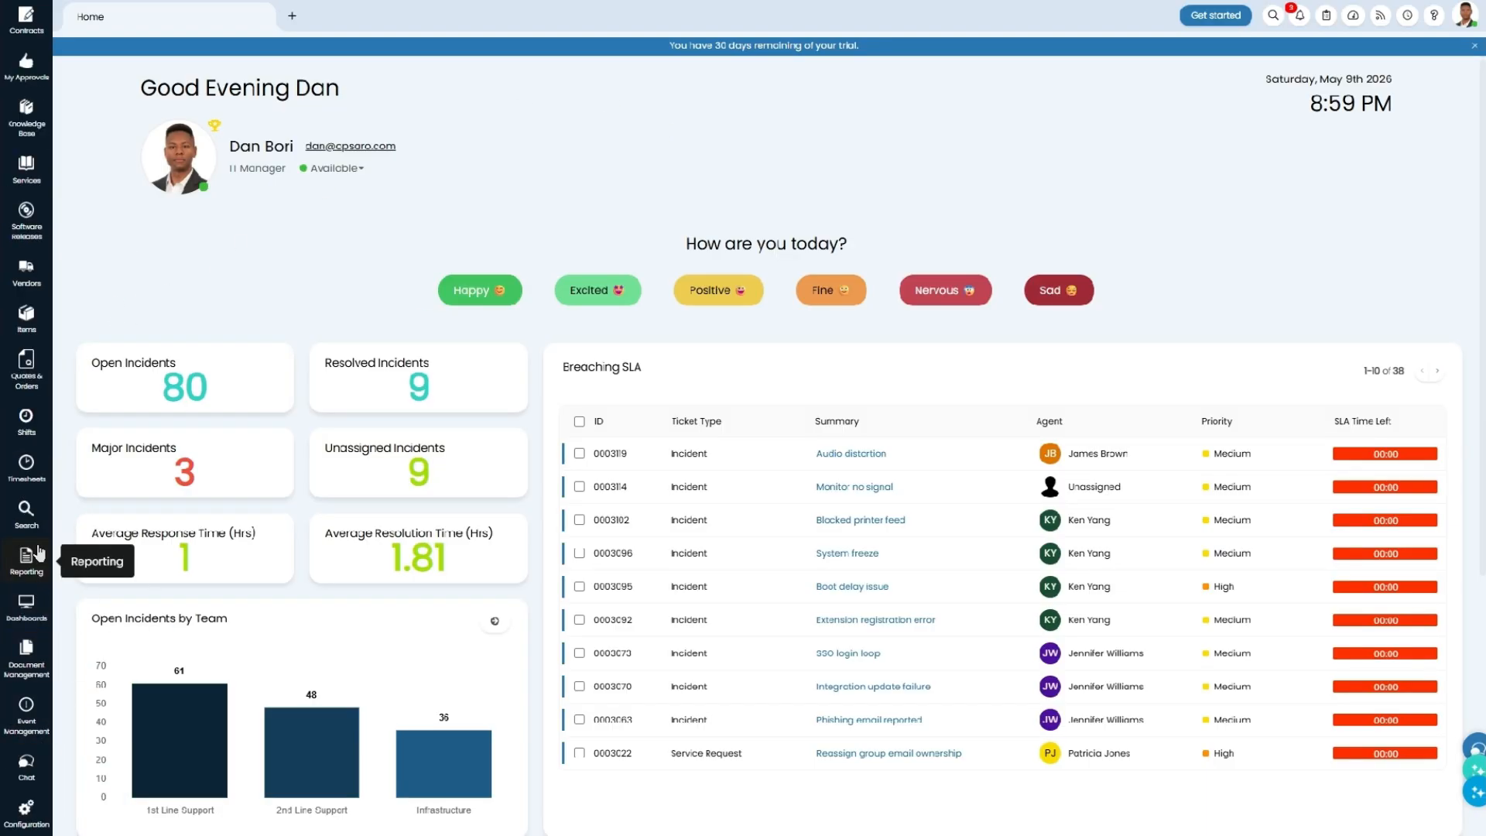
left_click(35, 276)
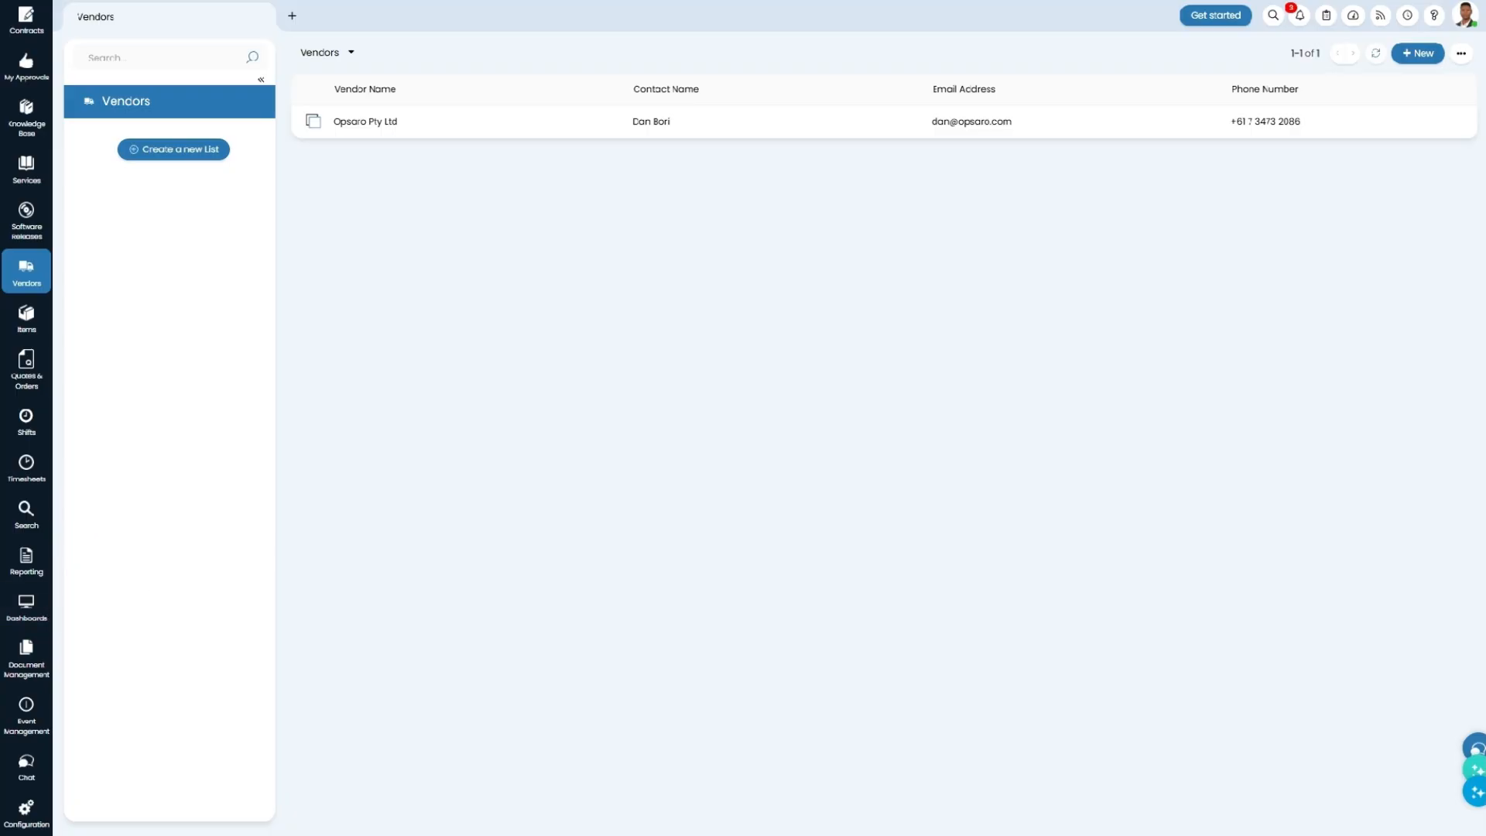
left_click(452, 127)
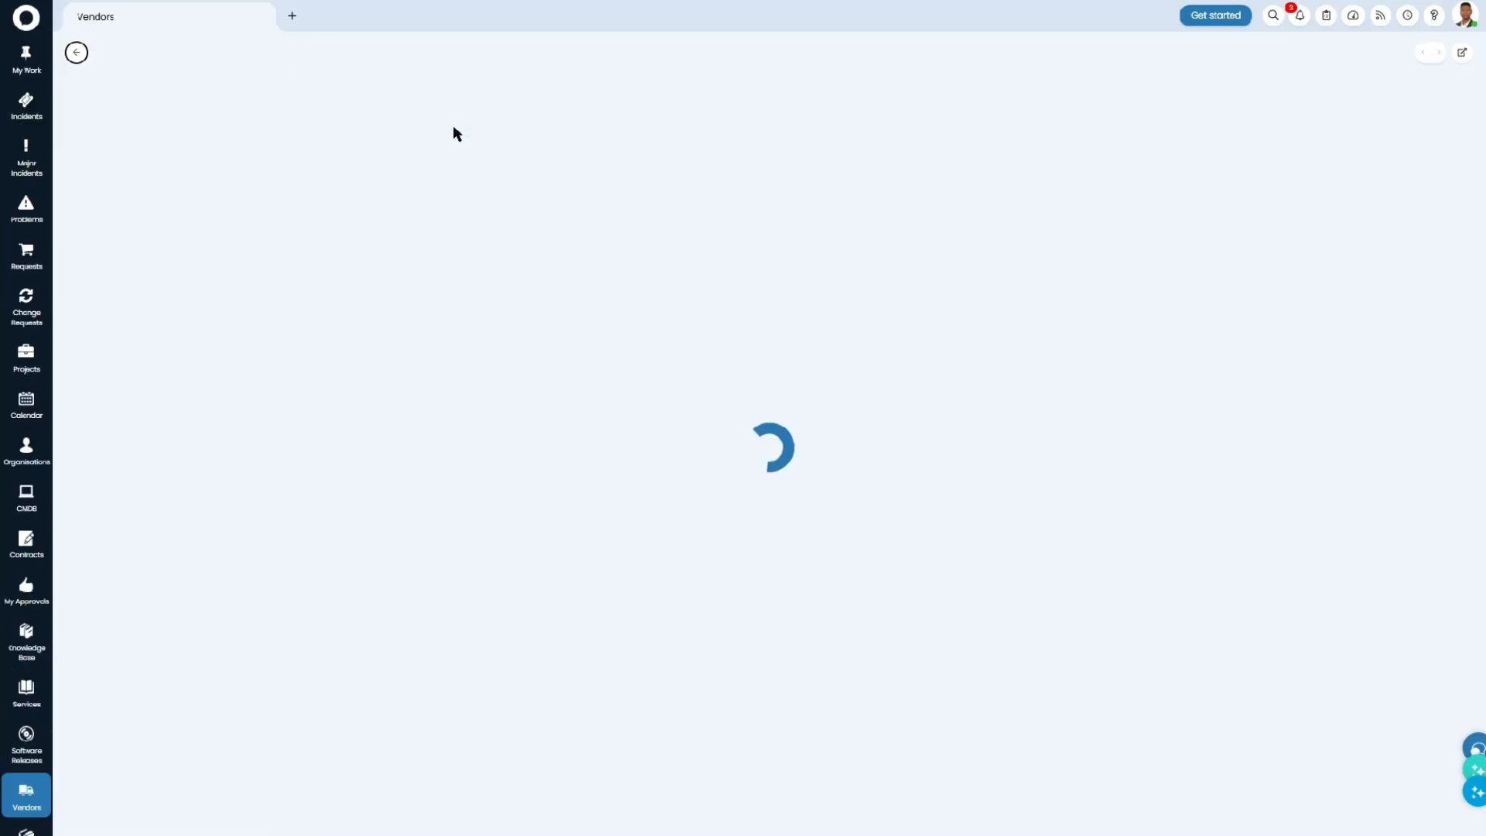
left_click(117, 53)
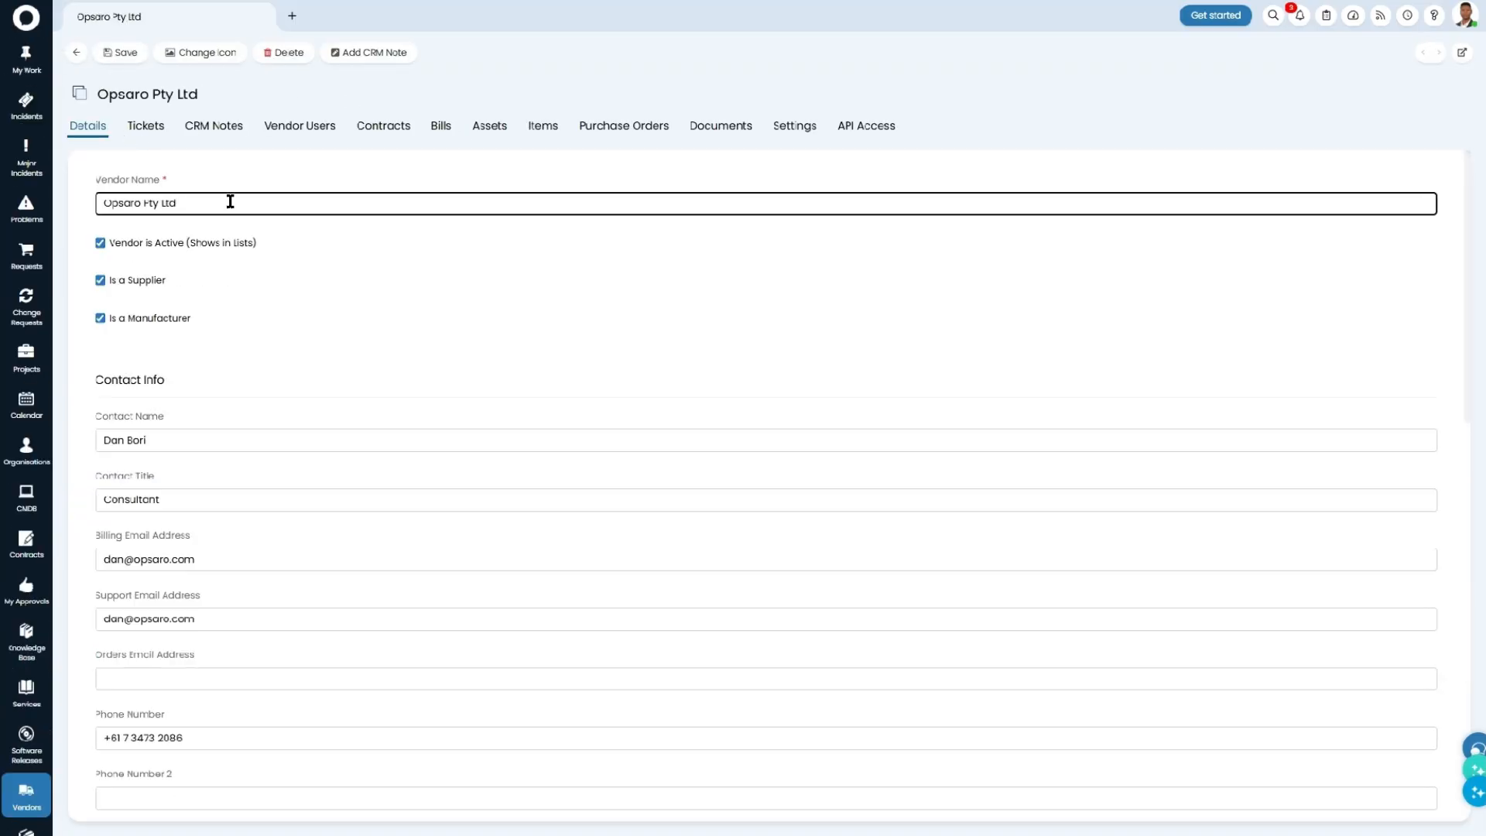
- Review the vendor's name, support email address and other contact information in its details
left_click_drag(229, 201, 43, 200)
scroll(80, 479, "down", 2)
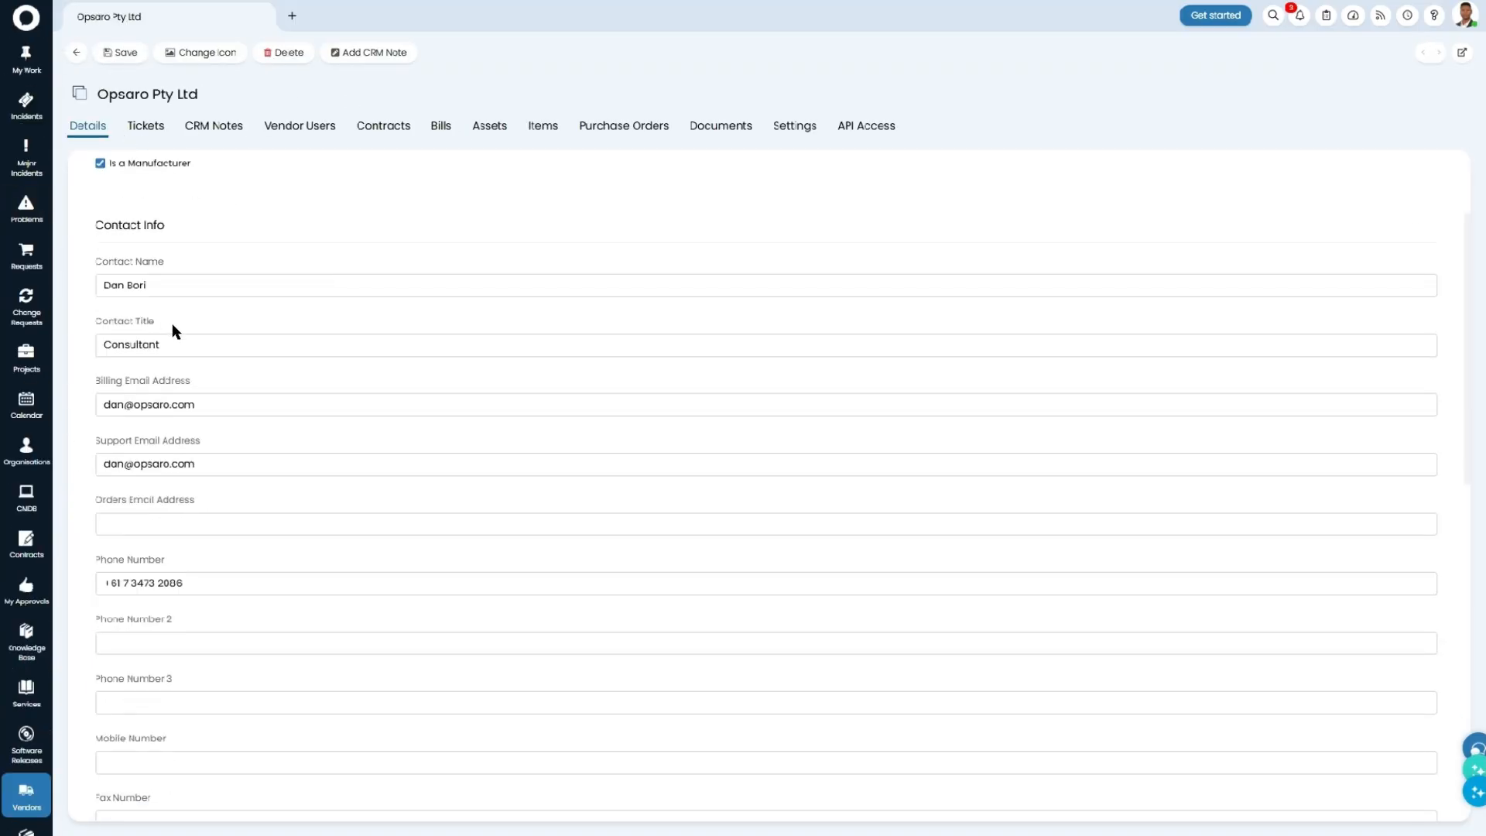
left_click_drag(219, 463, 102, 463)
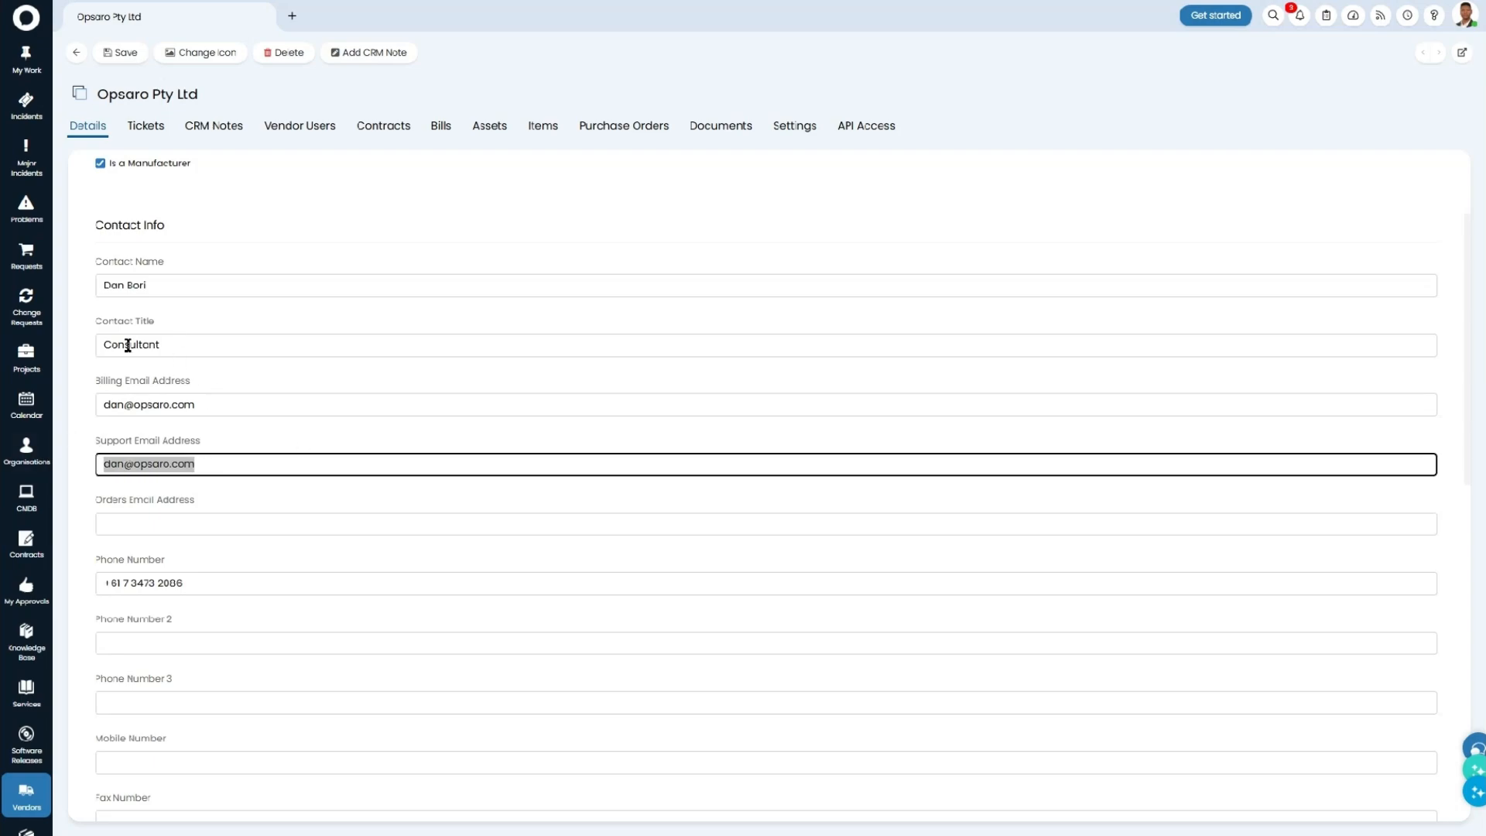
scroll(128, 345, "down", 7)
scroll(116, 338, "up", 9)
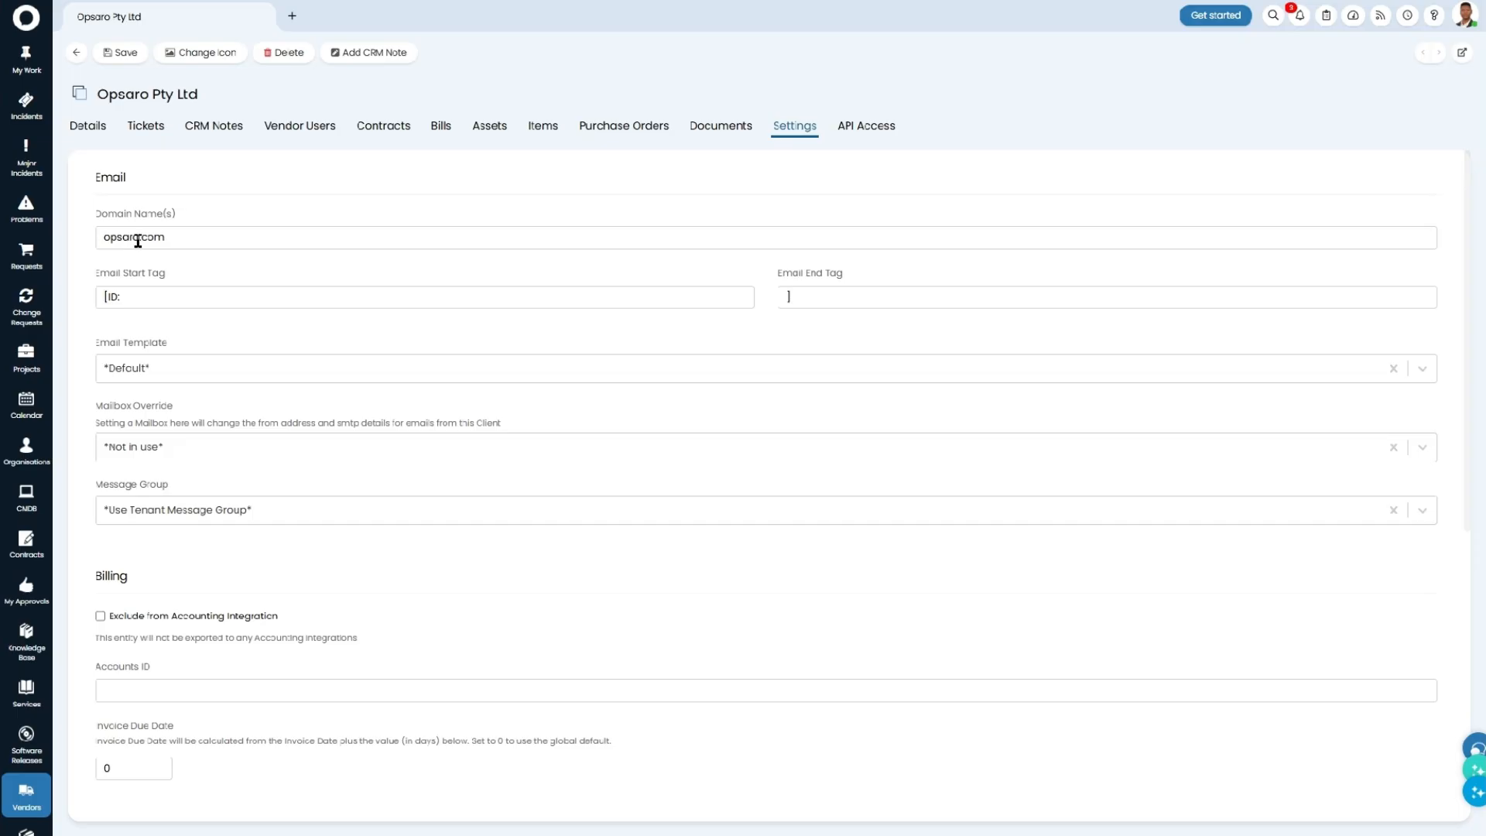
- Check the vendor's email domain name setting and the open tickets linked to the vendor
left_click_drag(197, 238, 79, 238)
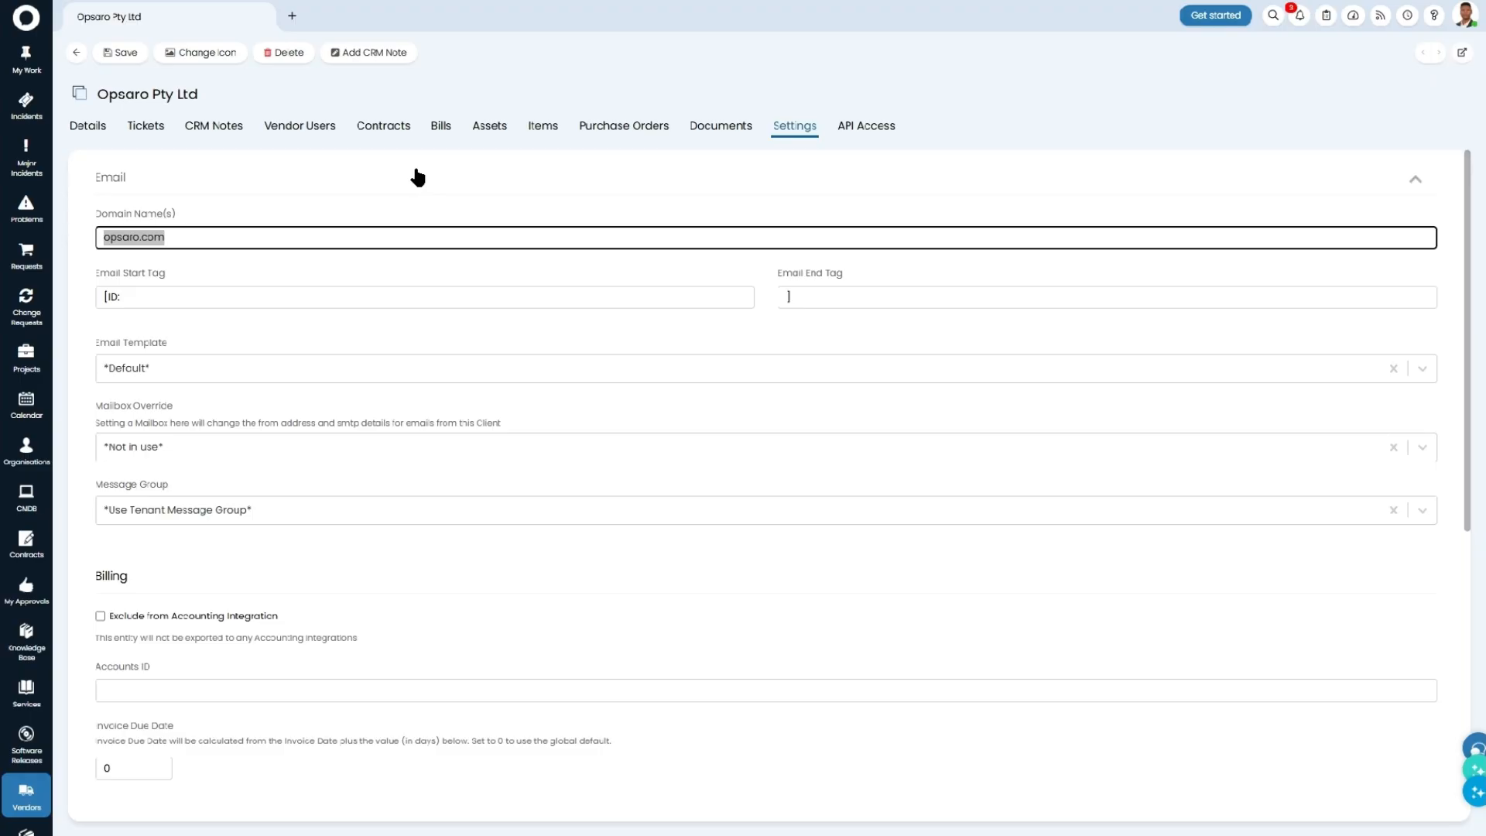
left_click(145, 125)
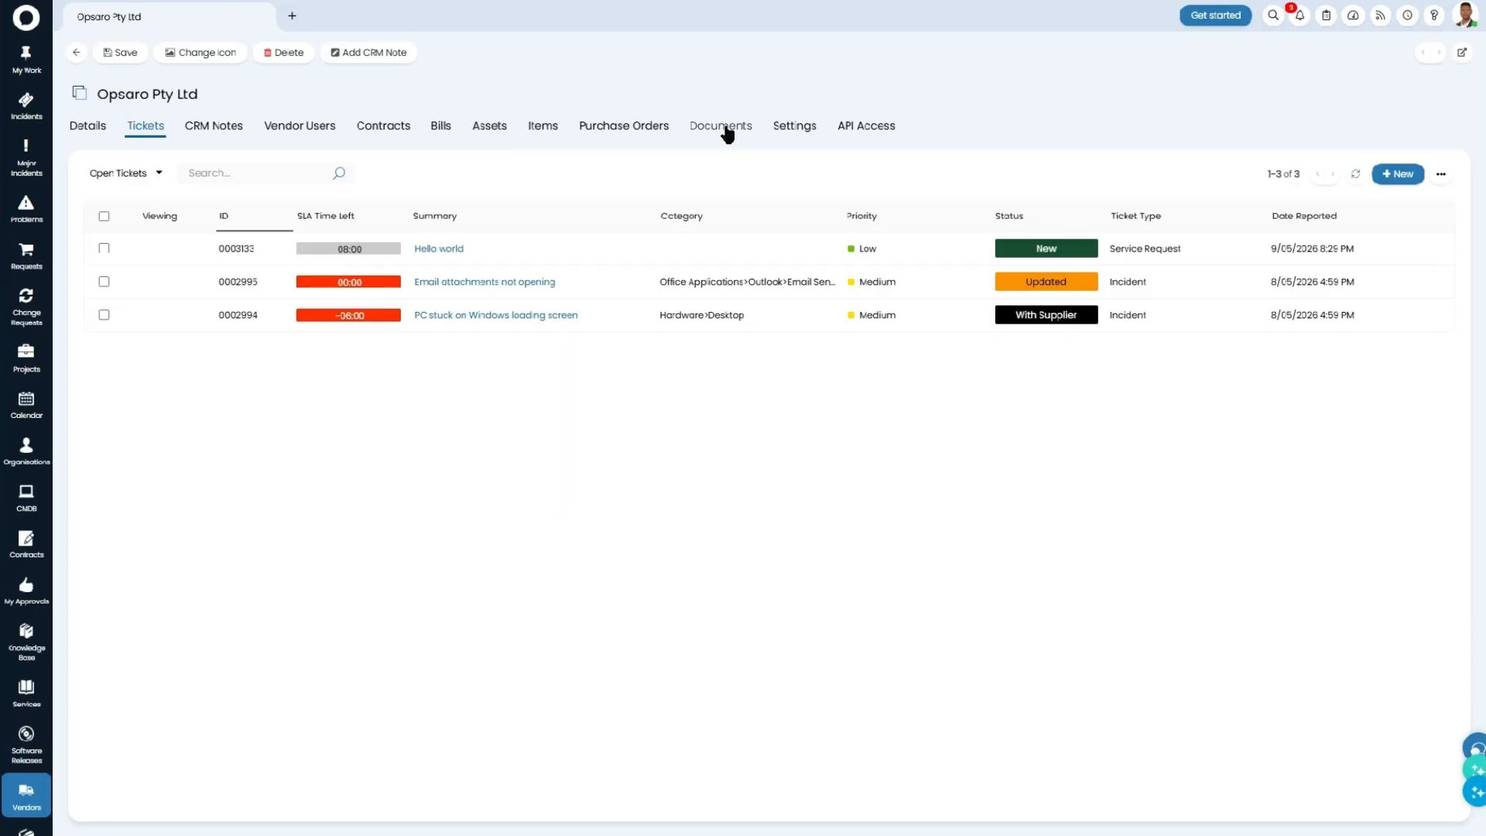
left_click_drag(217, 91, 90, 96)
- Examine the Email Start Tag and Email End Tag in the vendor's settings
left_click(779, 133)
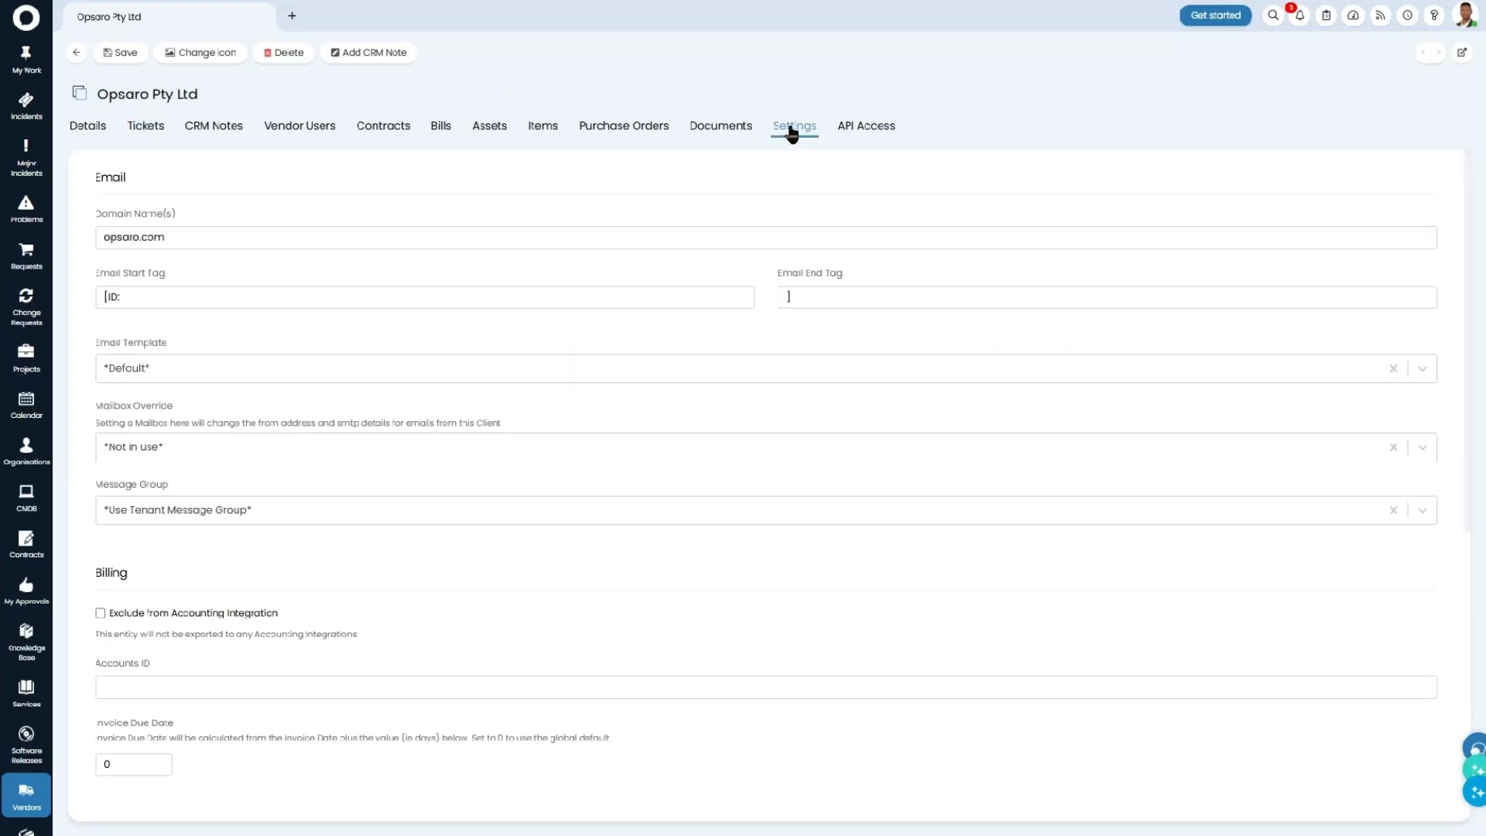
left_click_drag(91, 272, 279, 275)
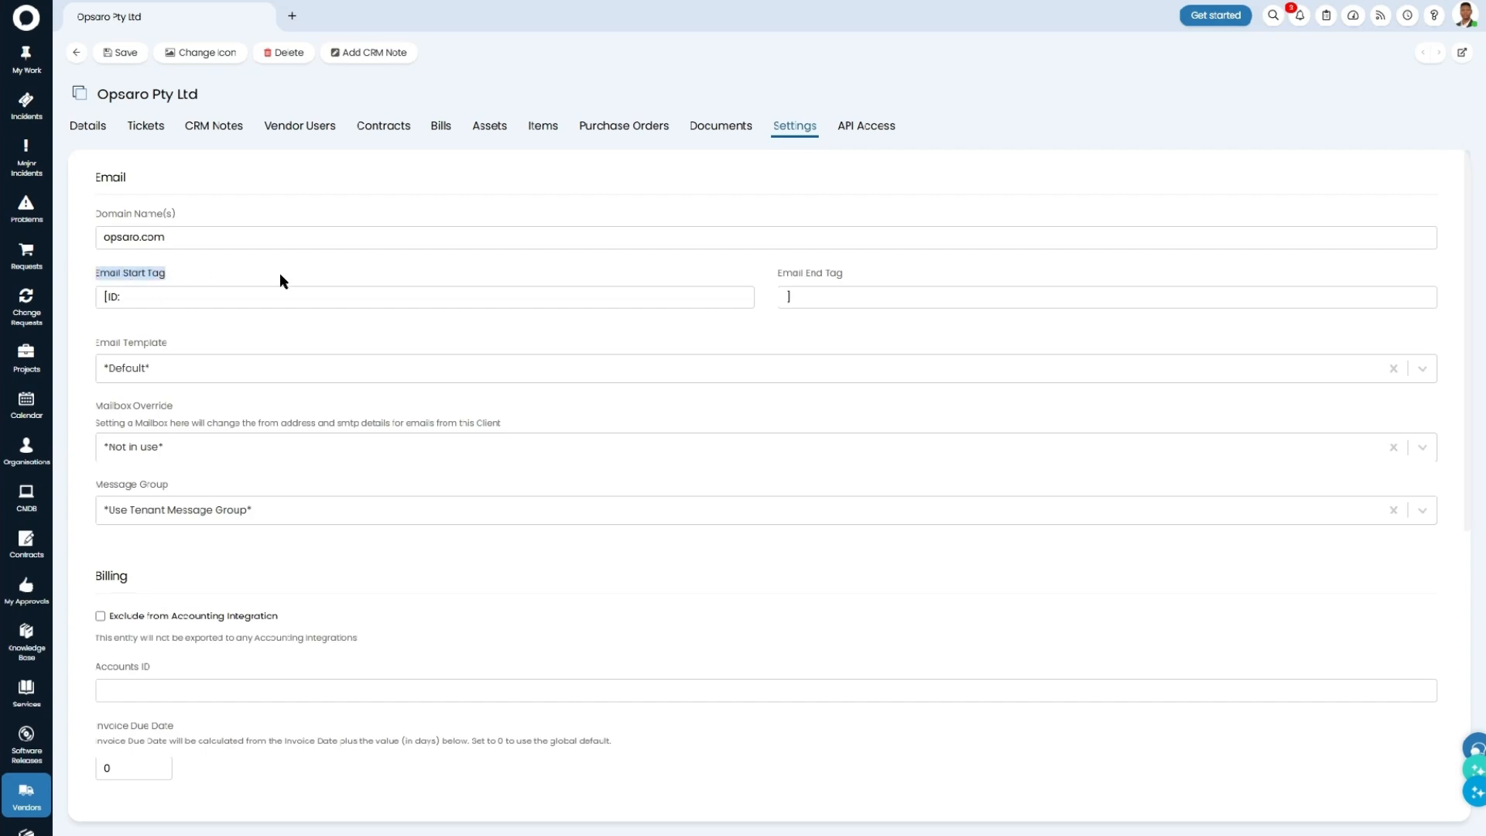
left_click(825, 293)
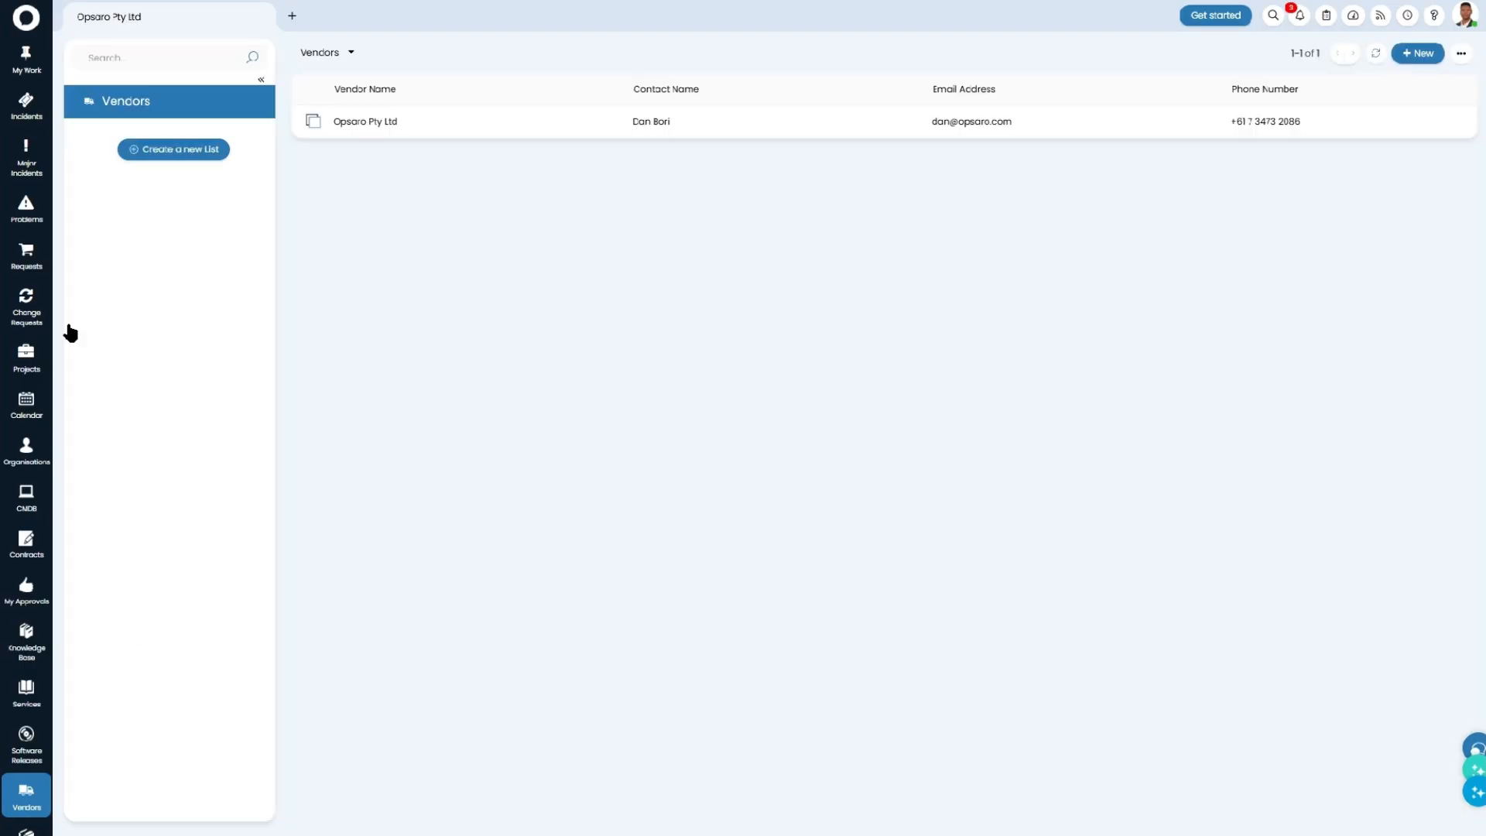
- Open the incident "Frequent Wi-Fi disconnections" and start a Log to Supplier action
left_click(41, 108)
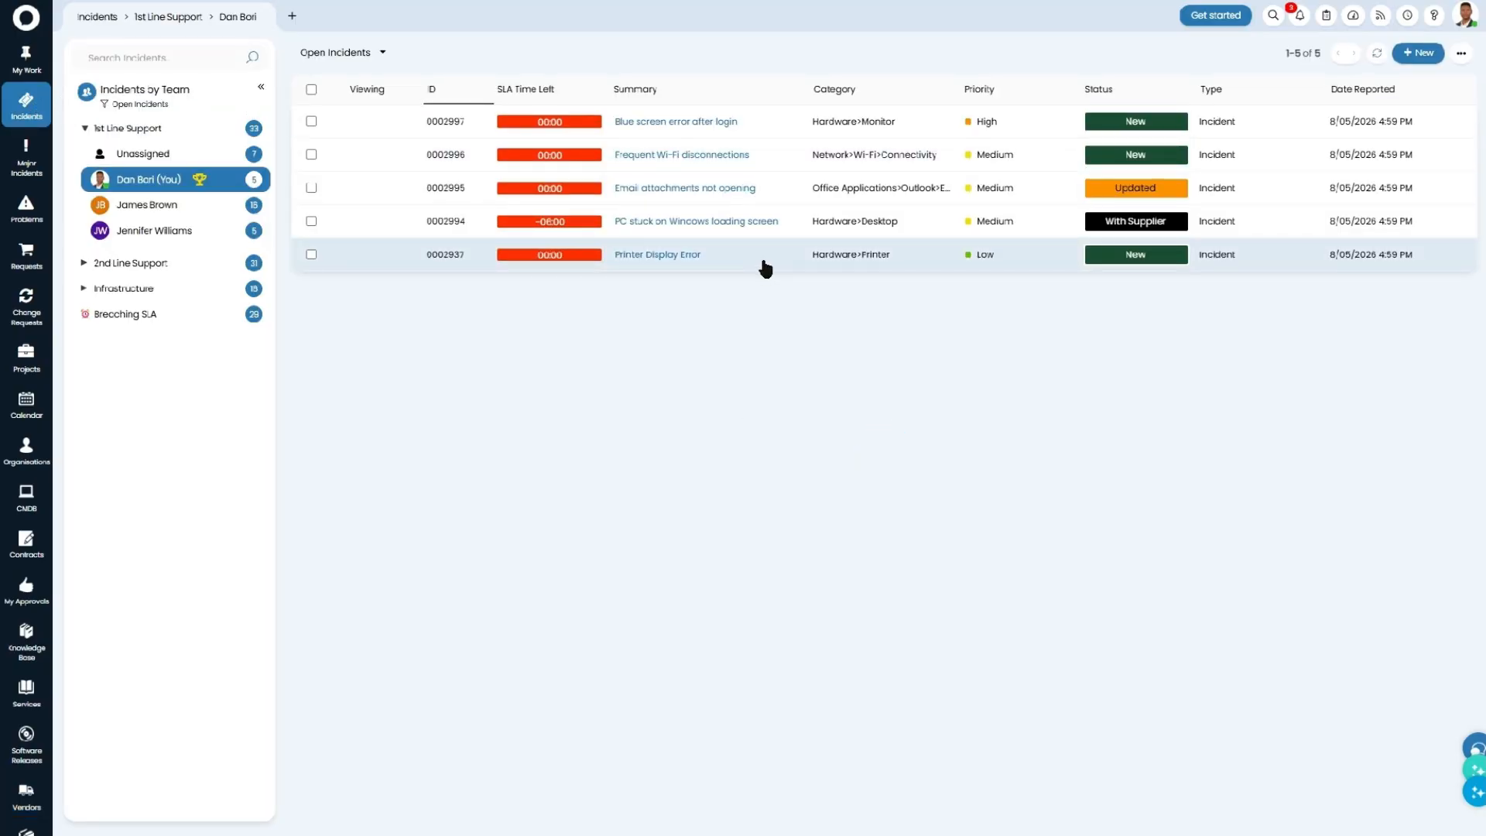
left_click(745, 157)
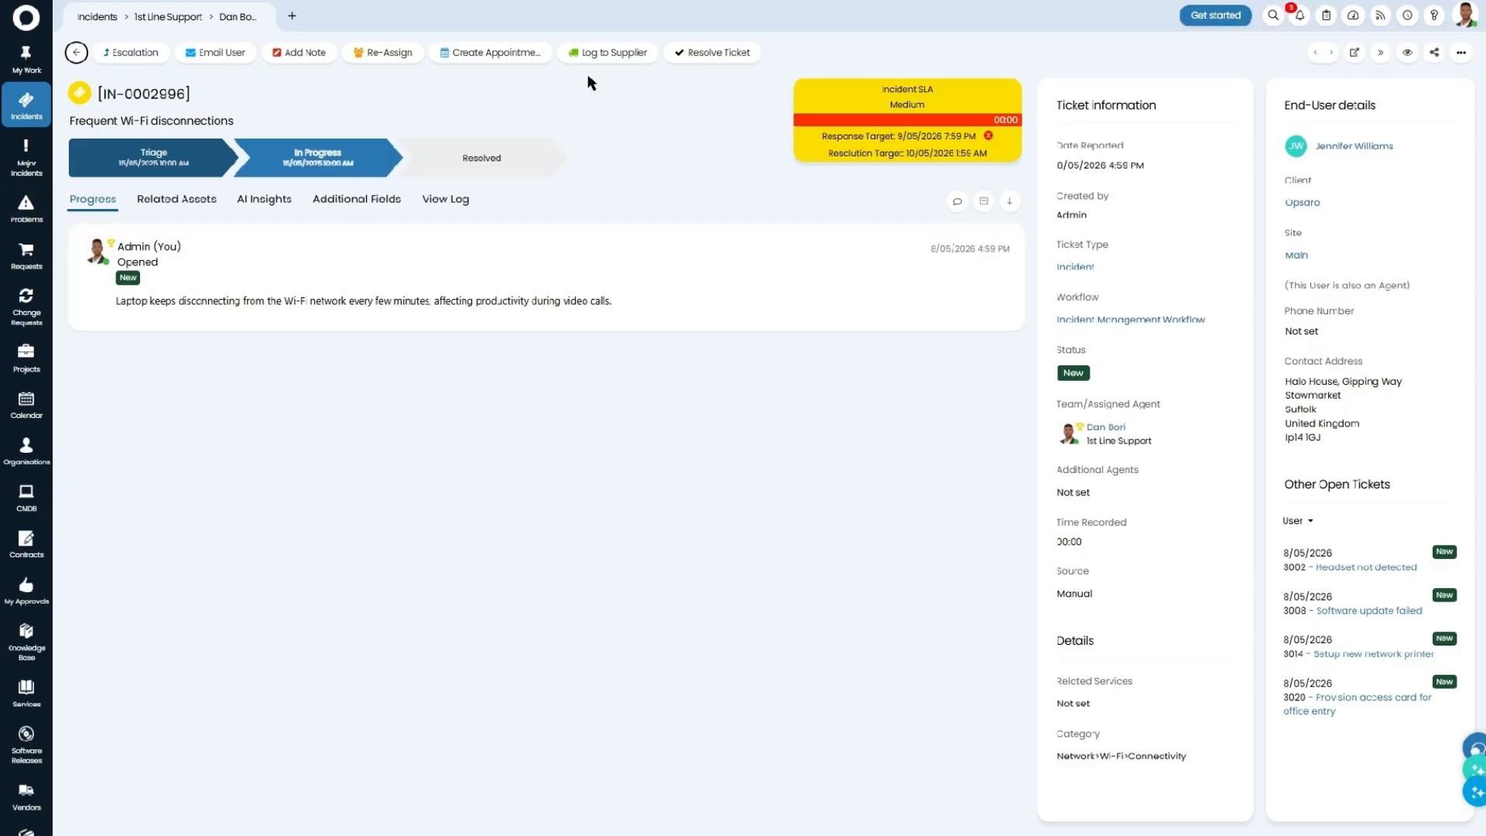
left_click(615, 59)
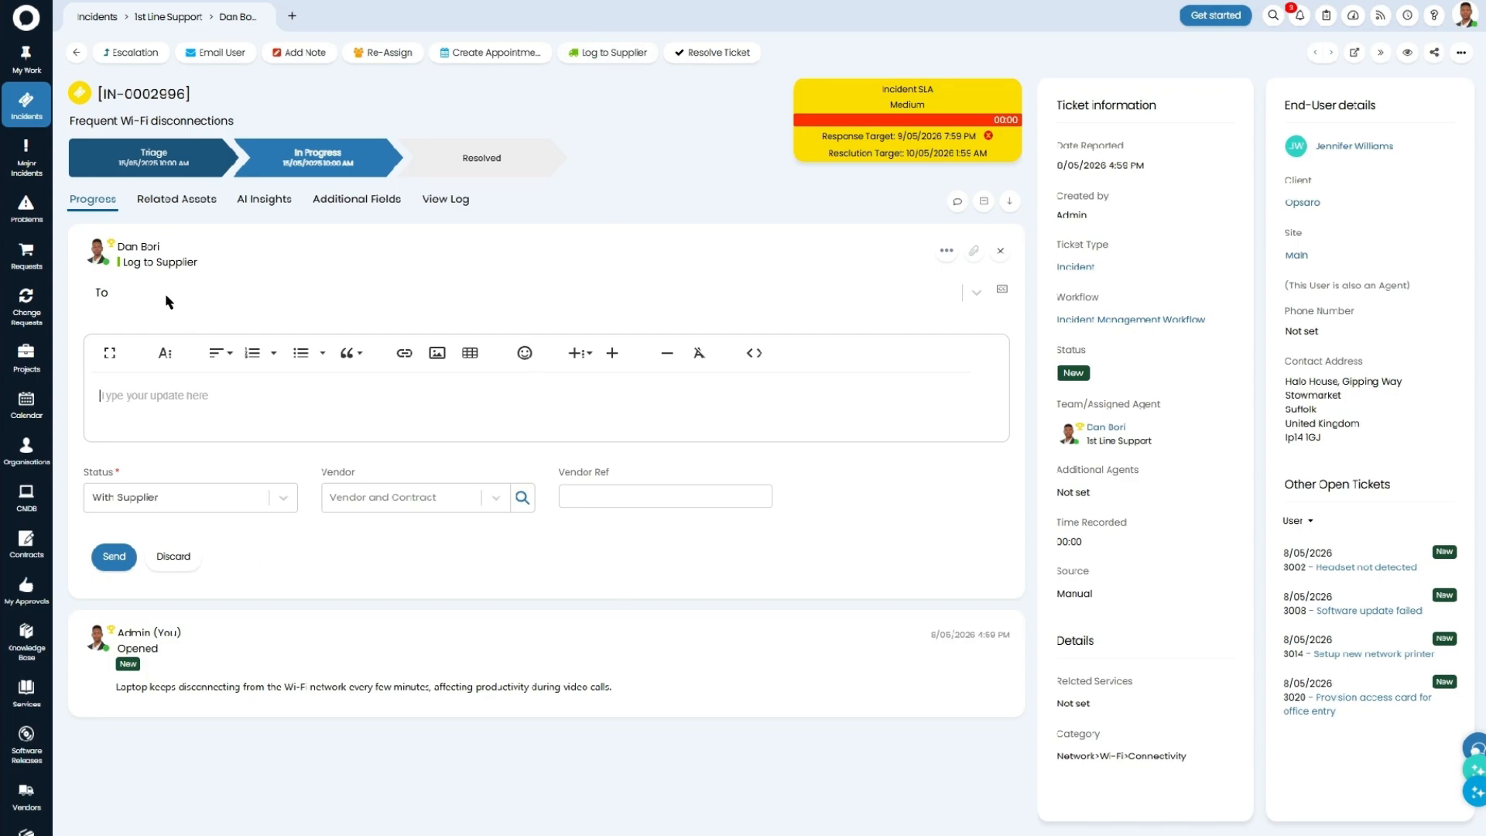
- Set the Log to Supplier action's vendor to Opsaro Pty Ltd
left_click(191, 293)
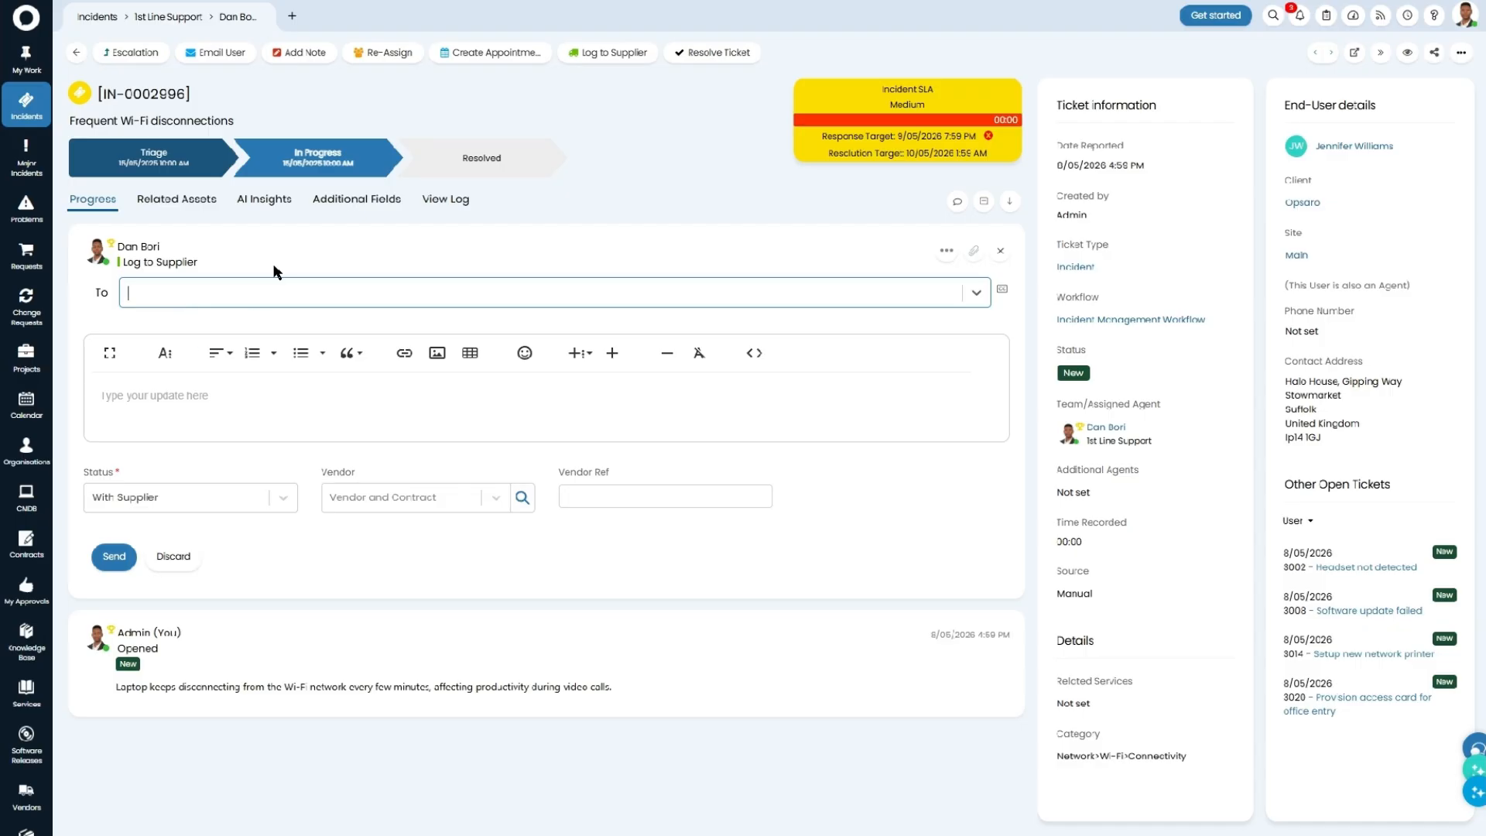
left_click(366, 501)
left_click(367, 536)
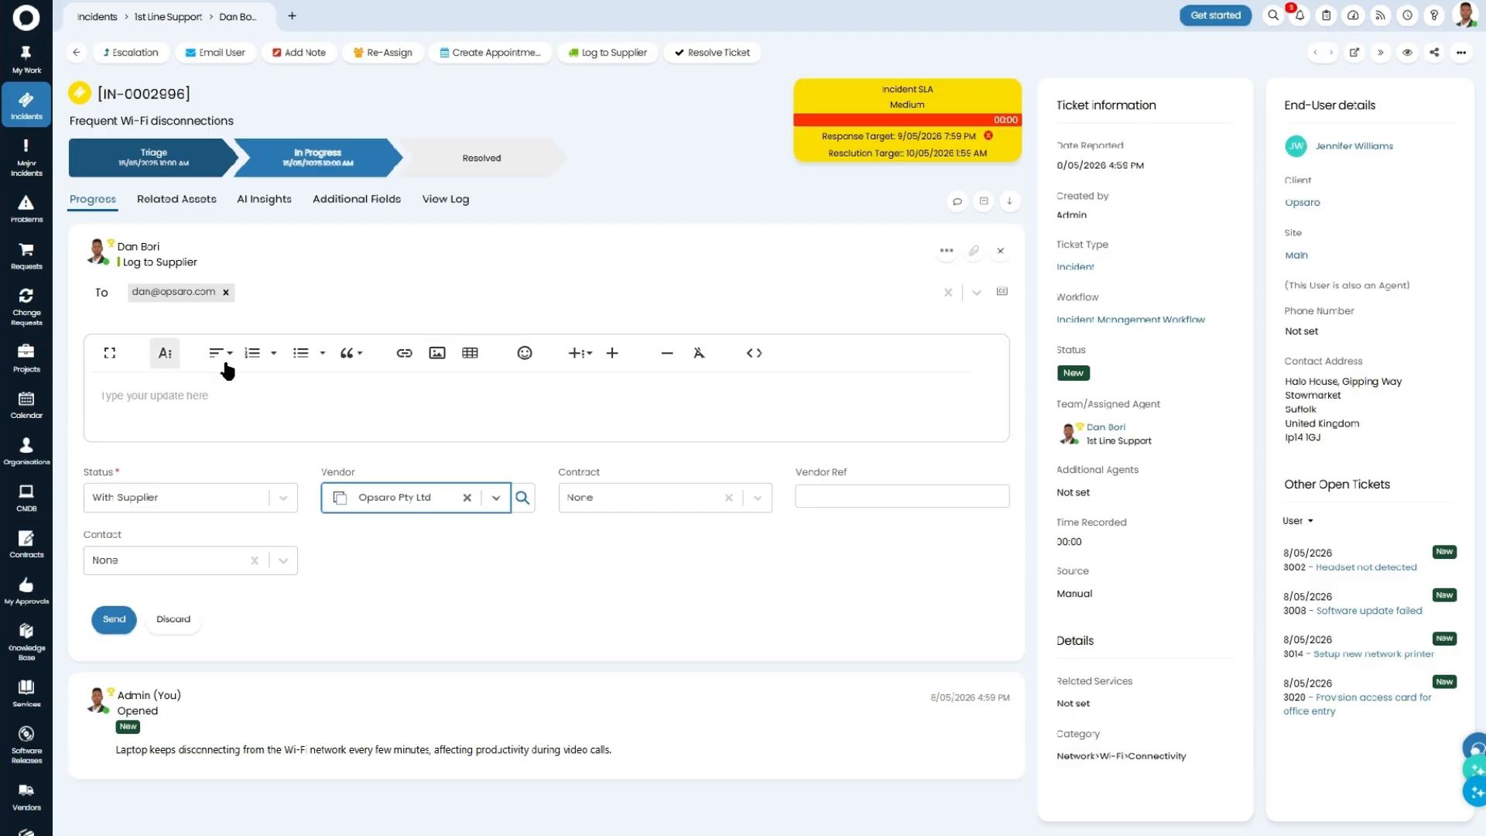
- Check the Contract, Vendor Ref and Contact options of the Log to Supplier action
left_click(644, 498)
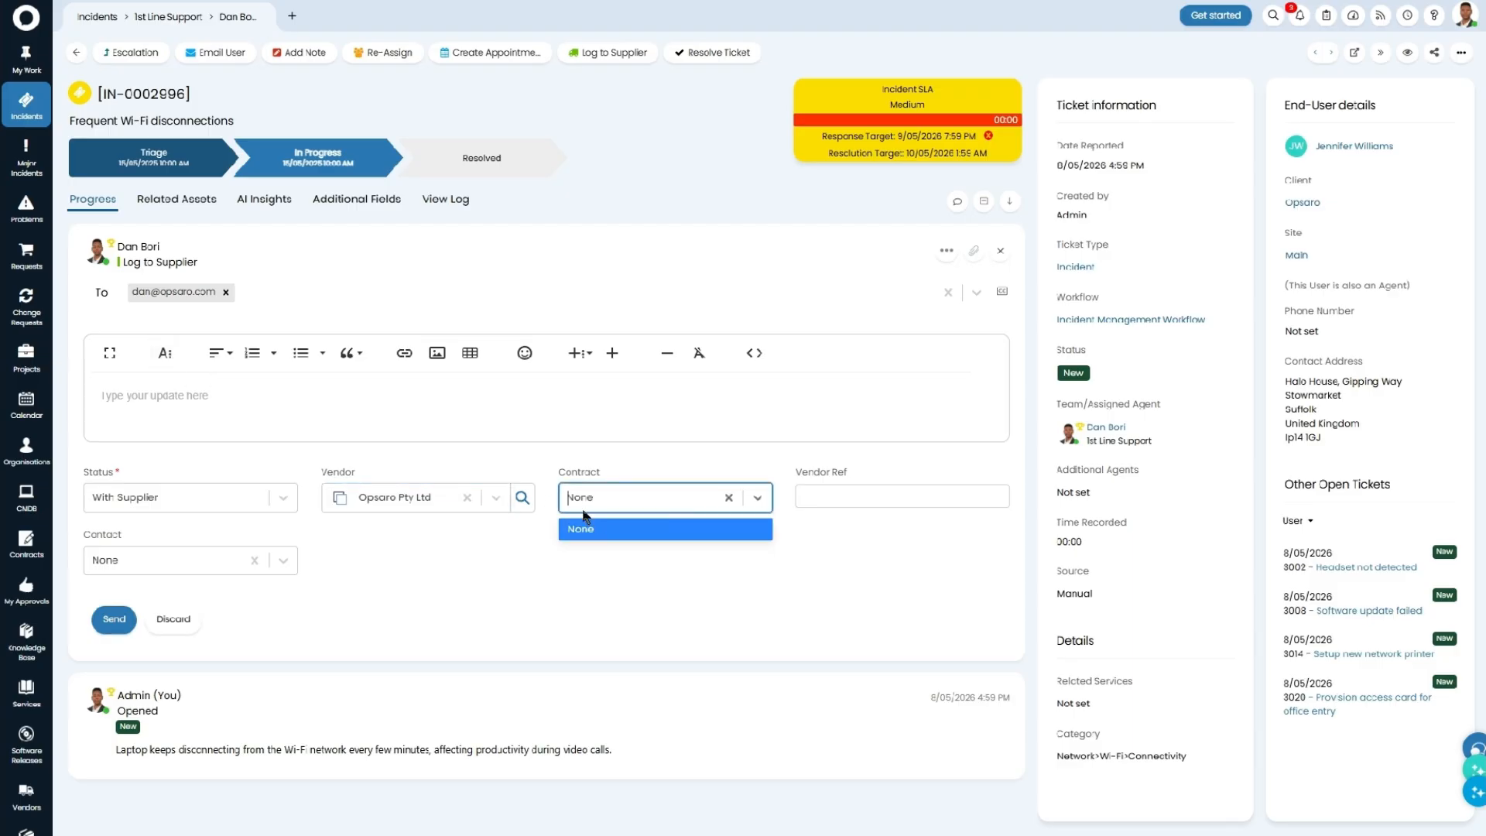
left_click(899, 497)
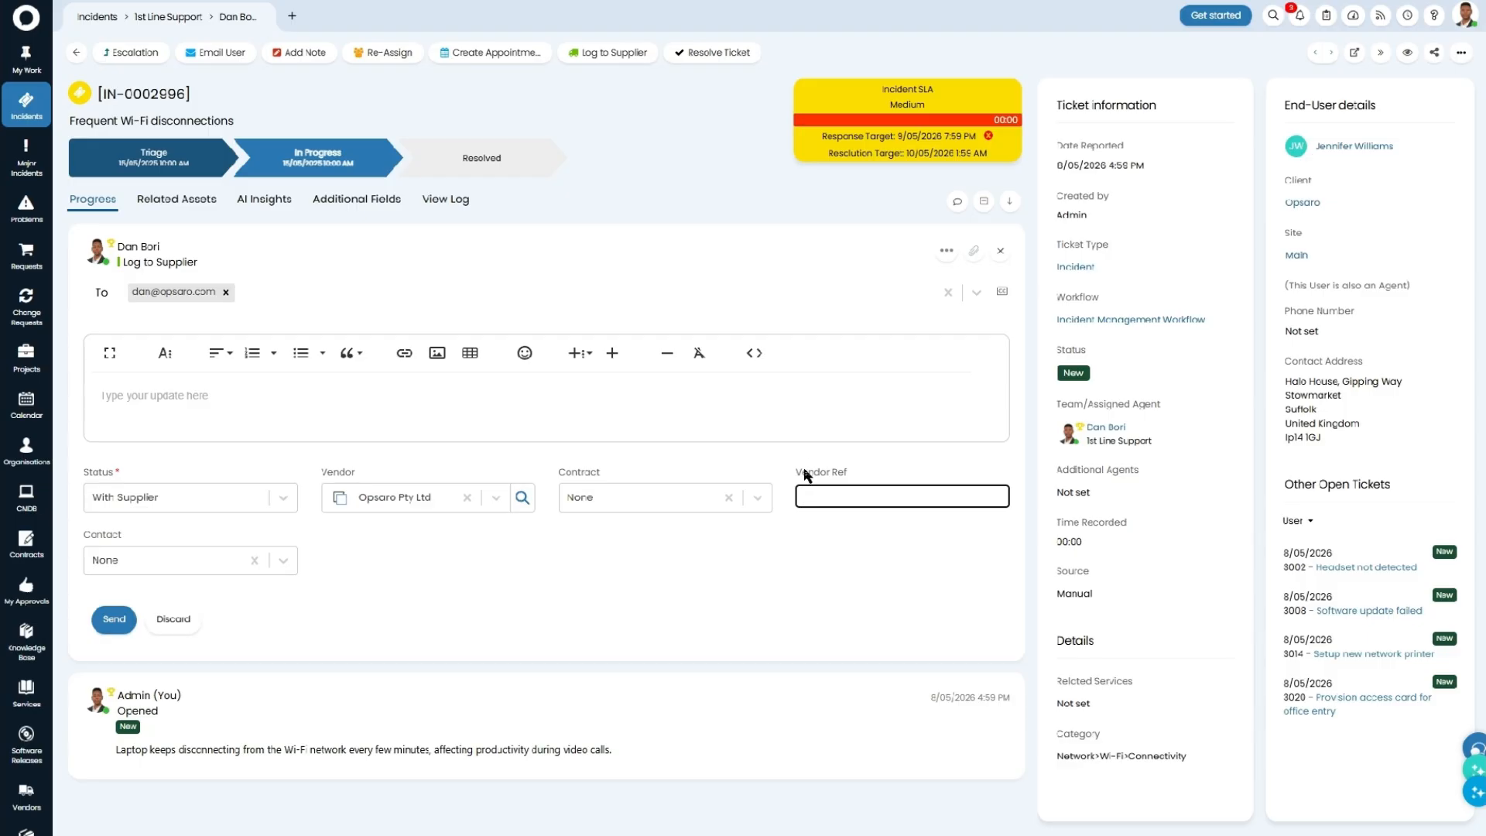
left_click(203, 558)
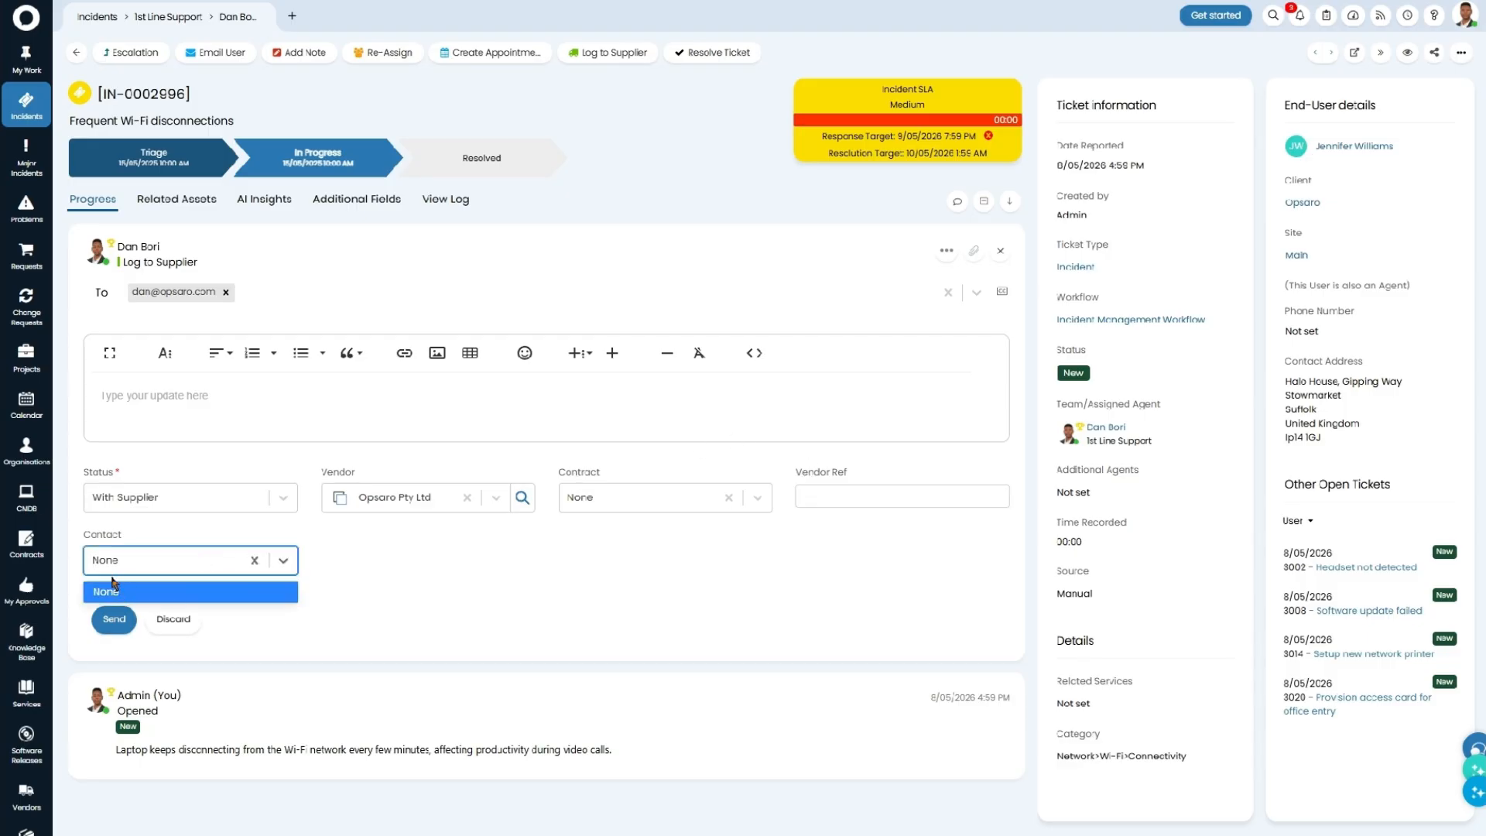
left_click(140, 555)
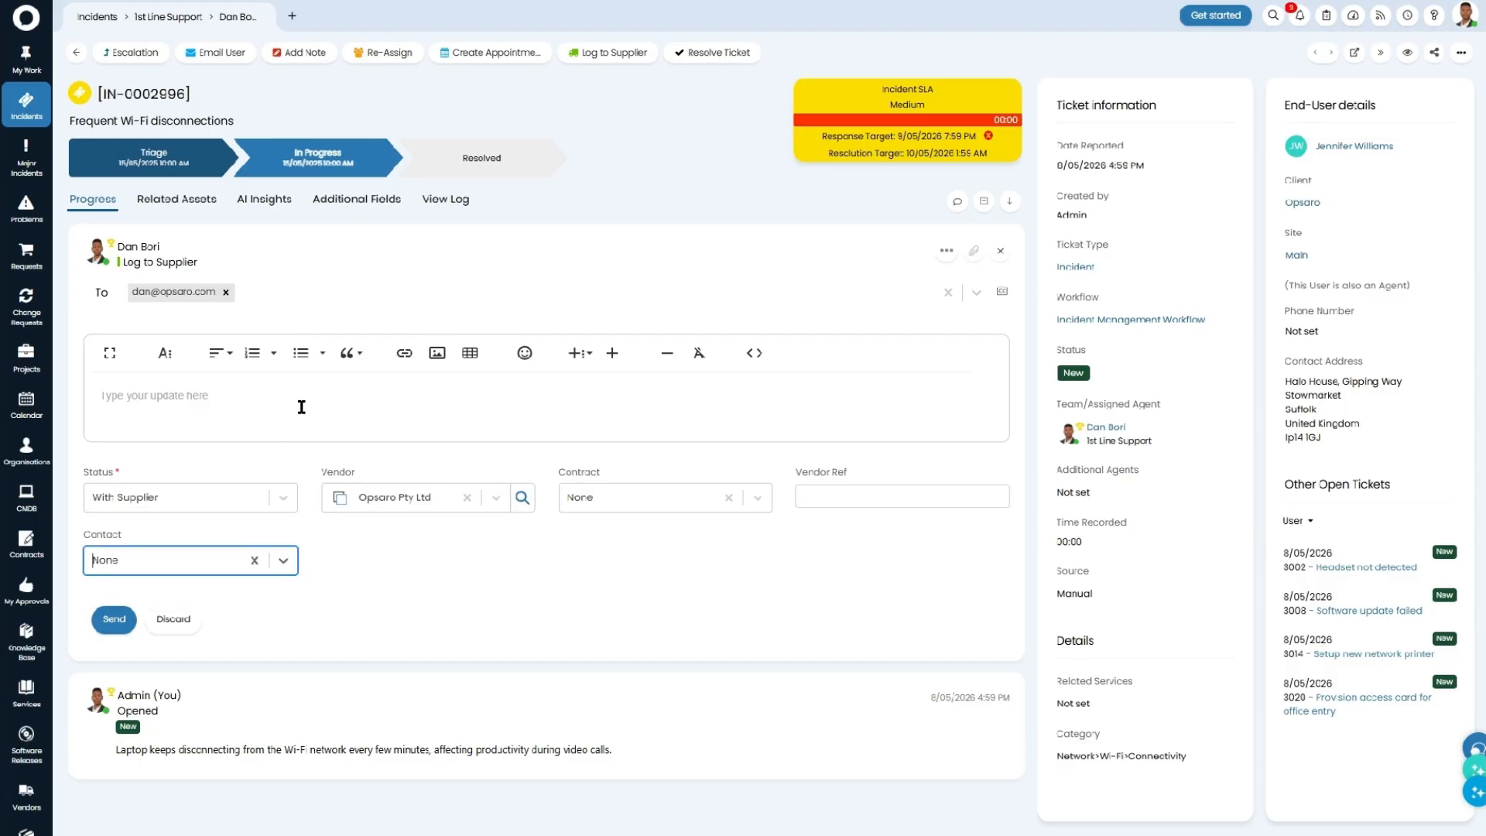
- Send the supplier the message "Please help with this..." and review the logged action on the incident
left_click(261, 392)
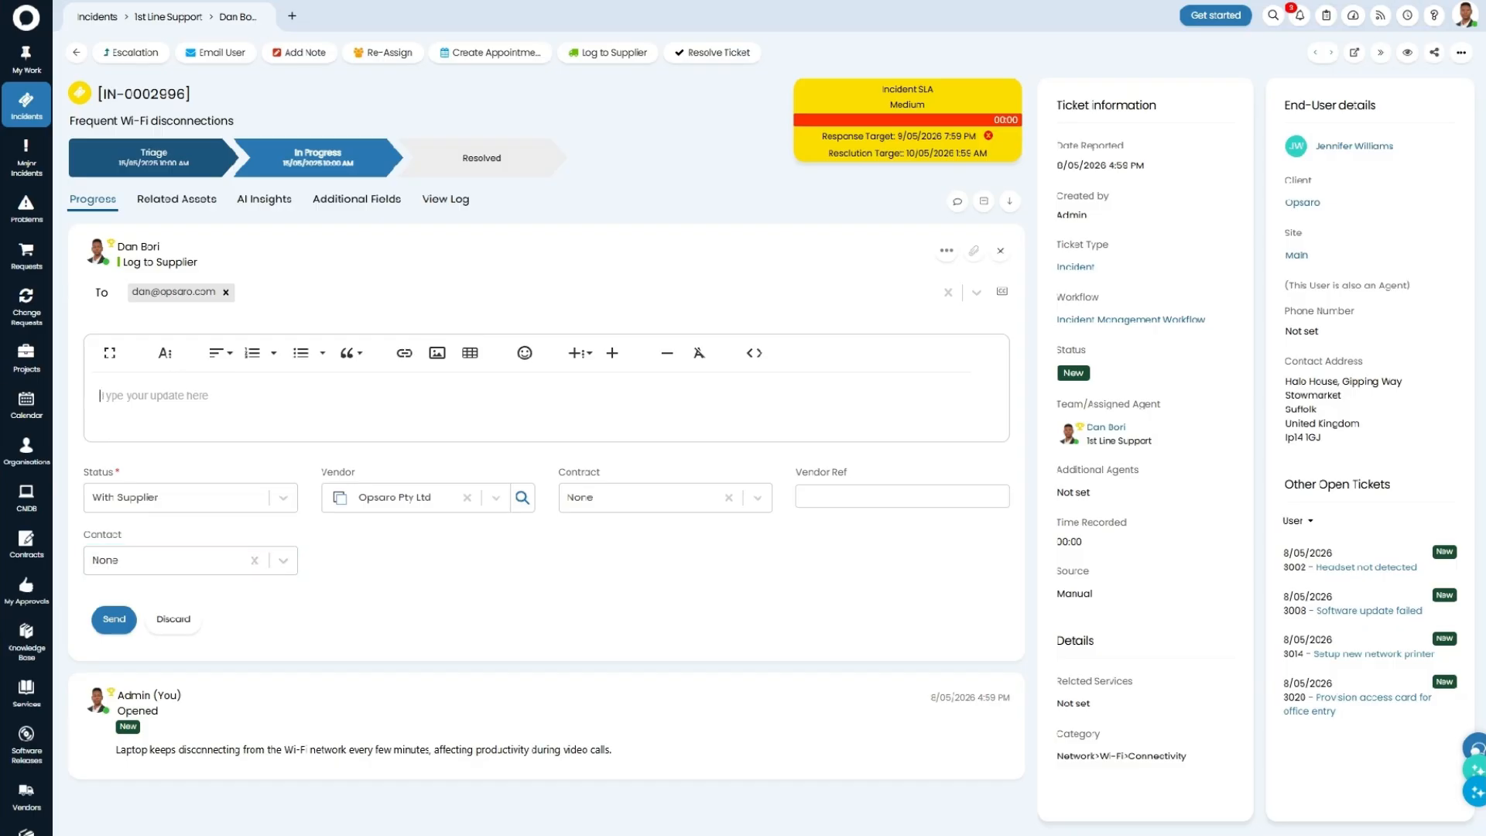
type("Please help with this...")
left_click(114, 619)
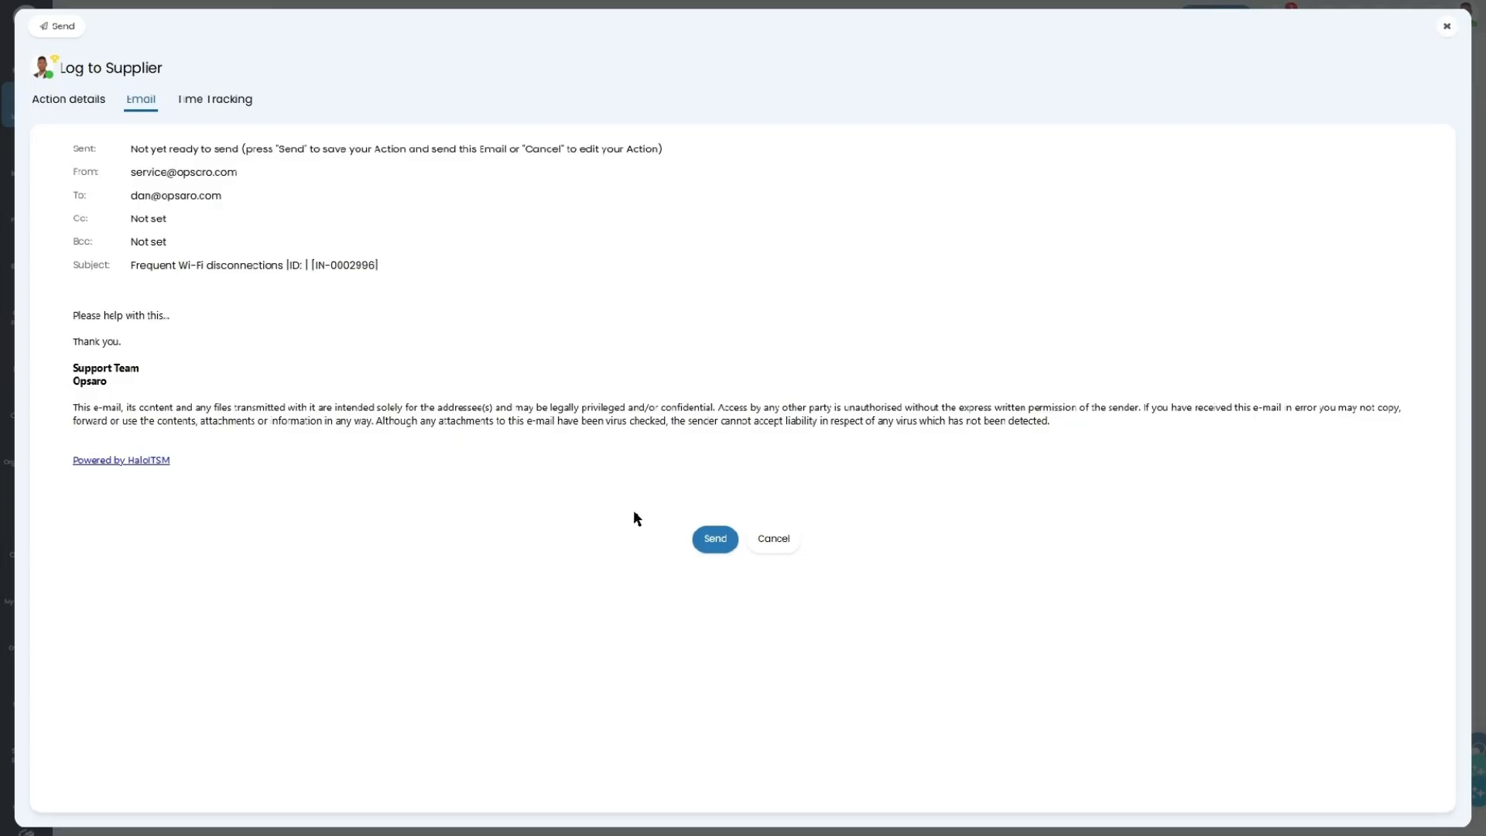
left_click(714, 540)
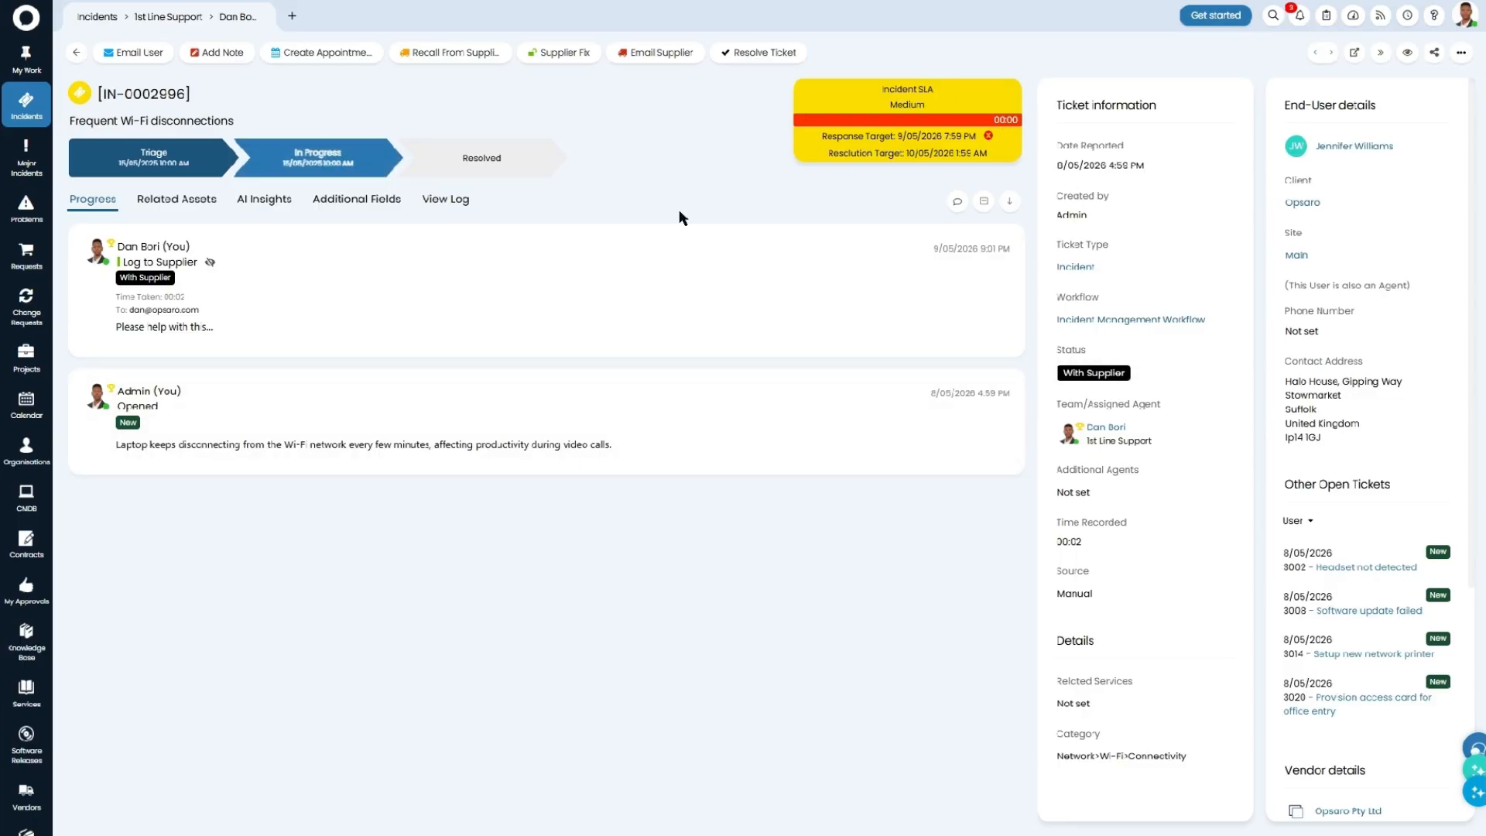
left_click_drag(207, 339, 116, 329)
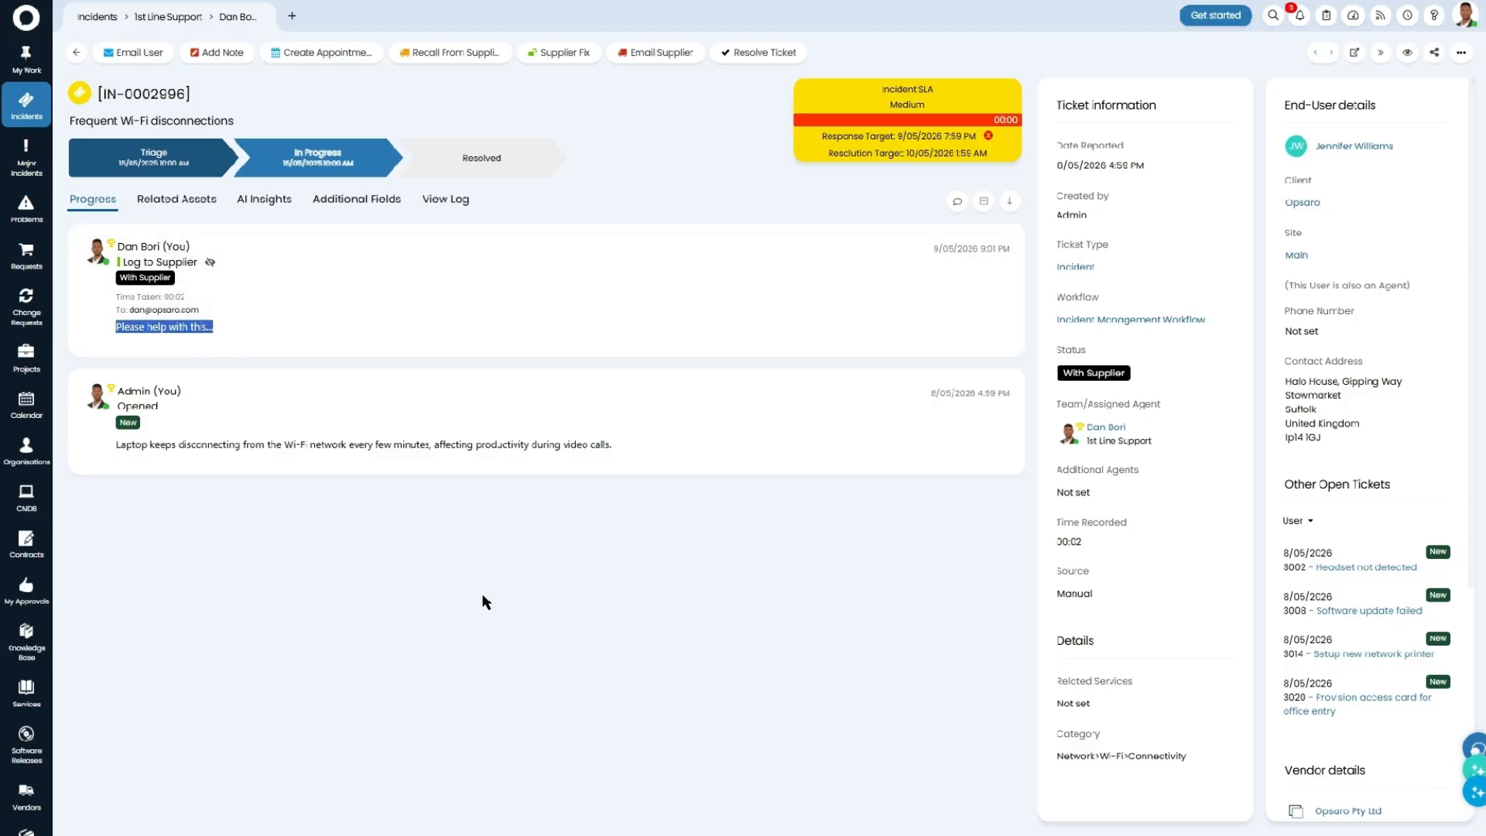
left_click(384, 325)
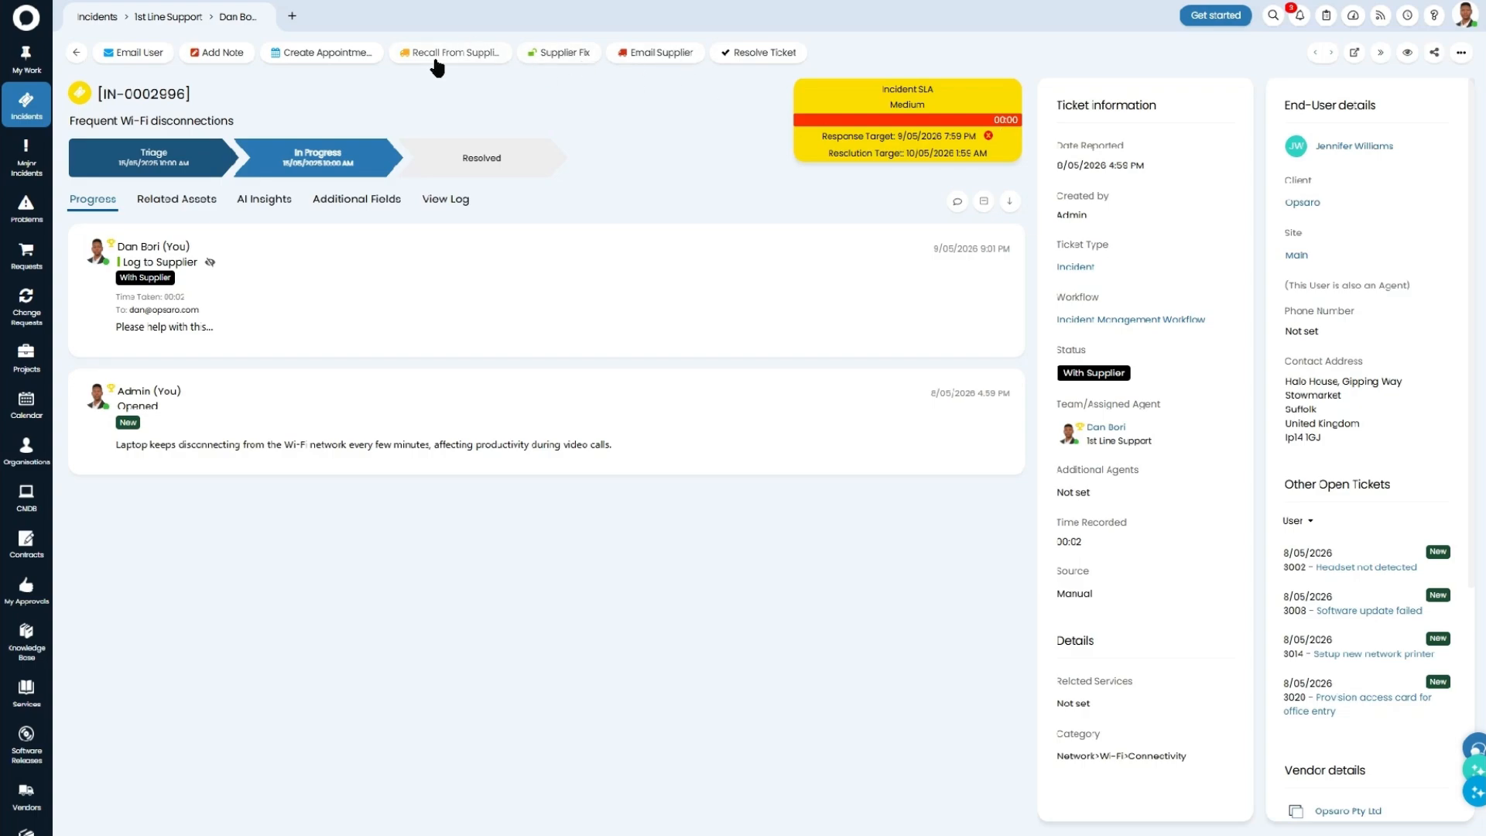
- Look through the incident's Recall From Supplier, Supplier Fix and Email Supplier forms and discard the draft
left_click(469, 51)
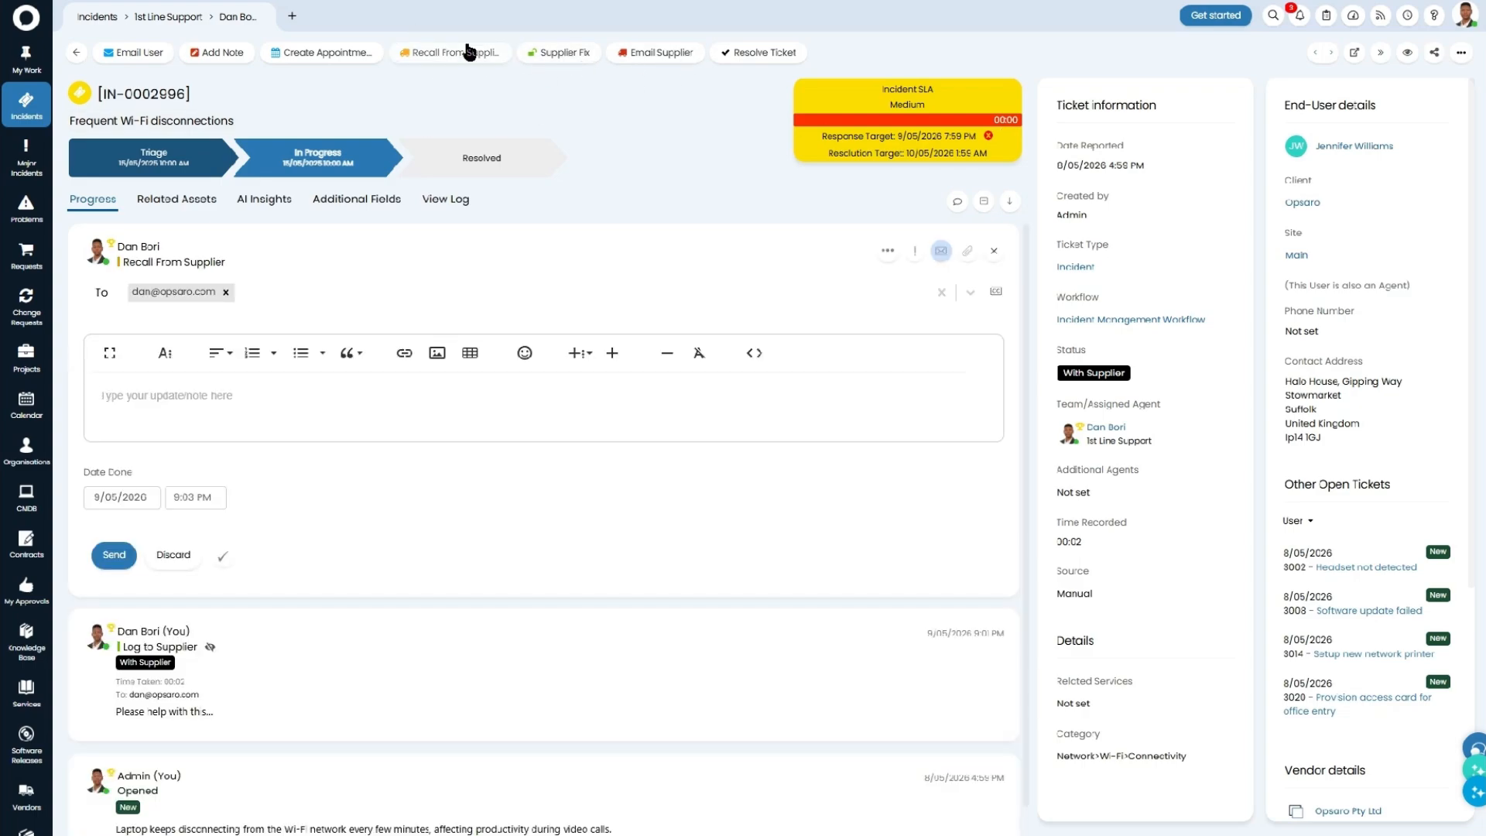
left_click(546, 62)
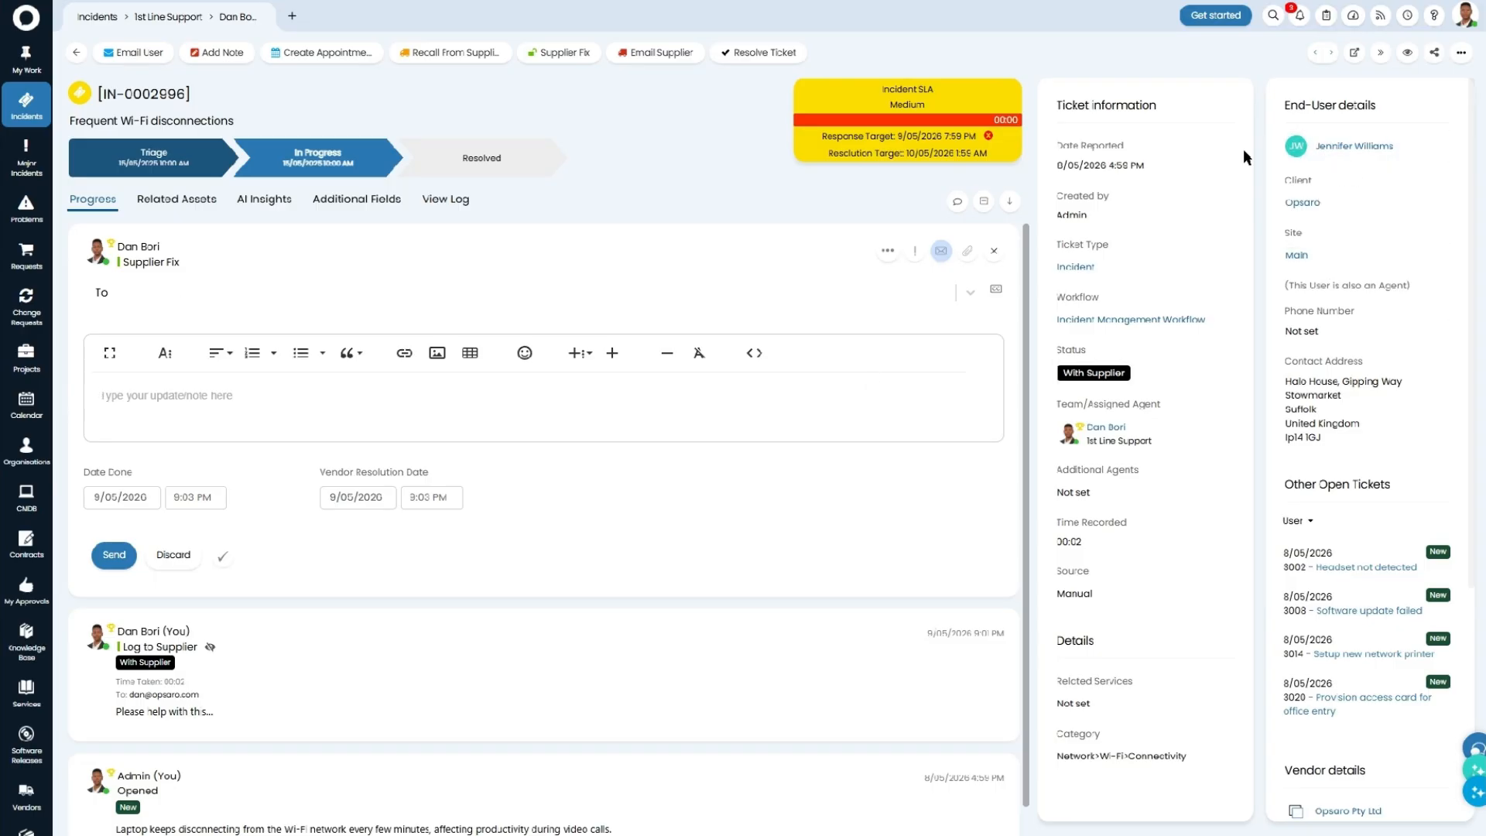
left_click(650, 53)
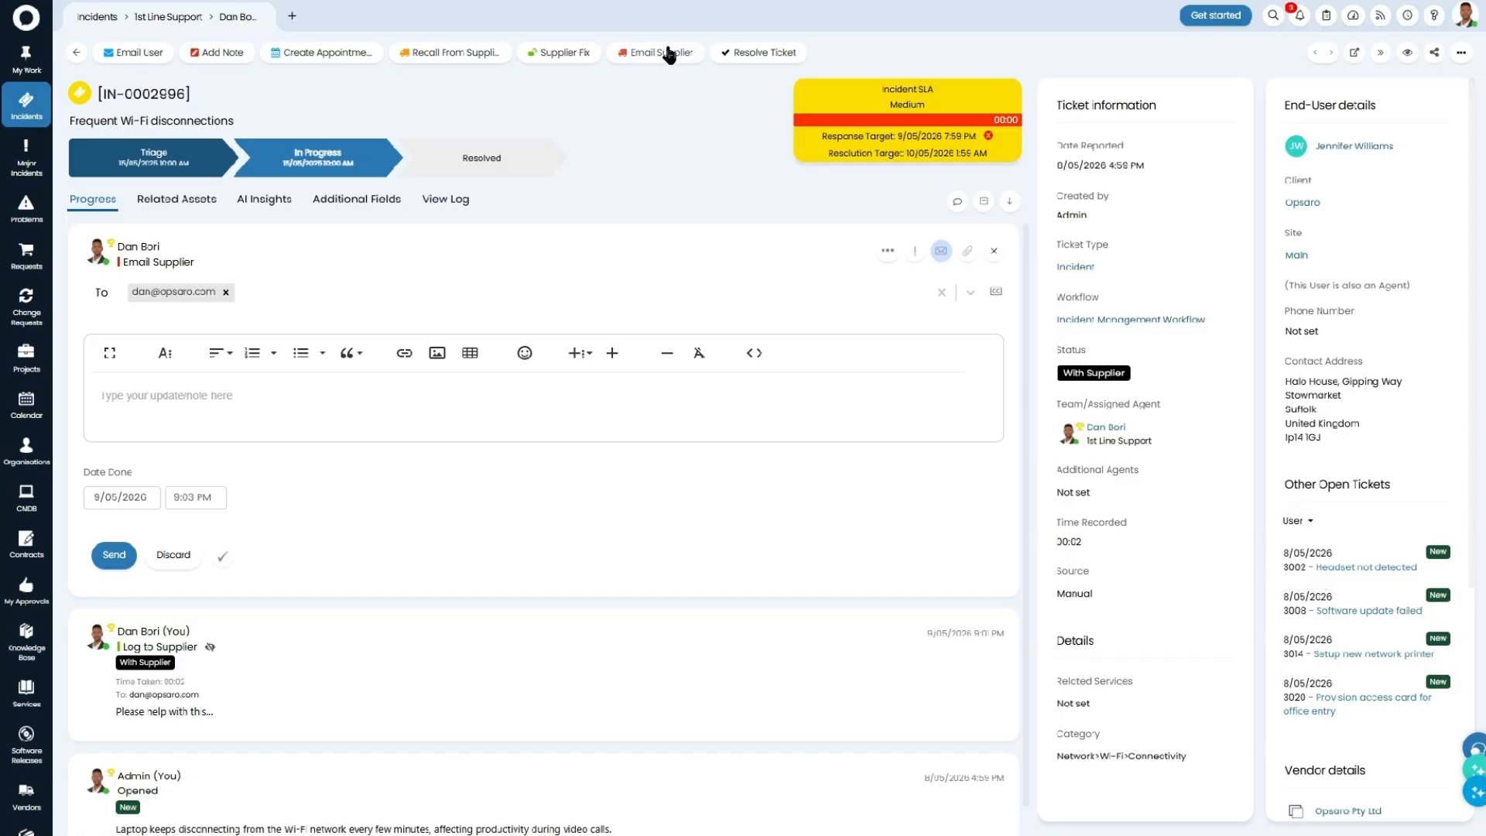
left_click(175, 556)
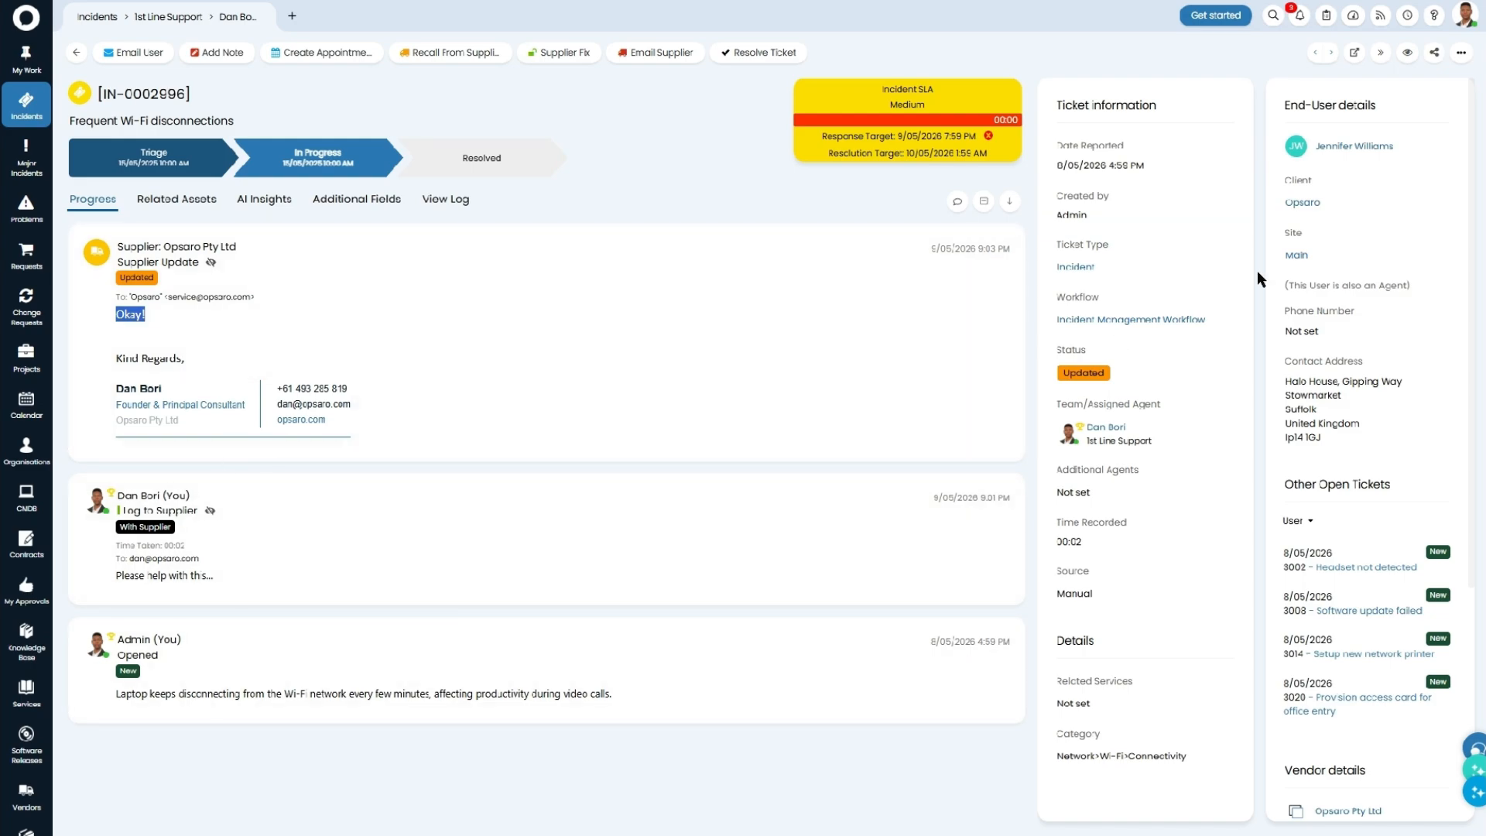
- Inspect the supplier update's email and its Hide from End-User setting, and close it without saving
left_click(515, 404)
left_click(997, 270)
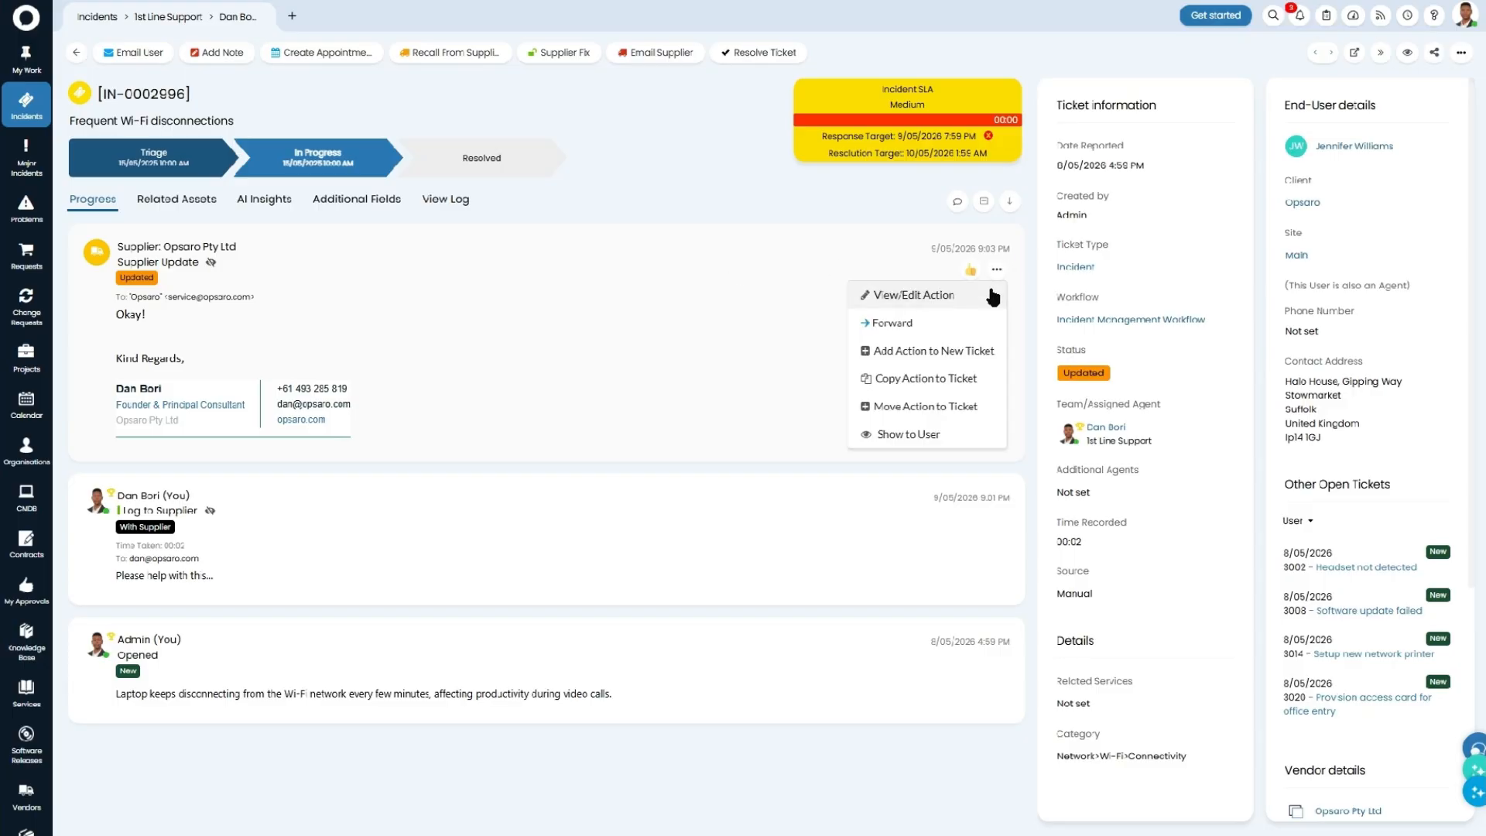
left_click(891, 290)
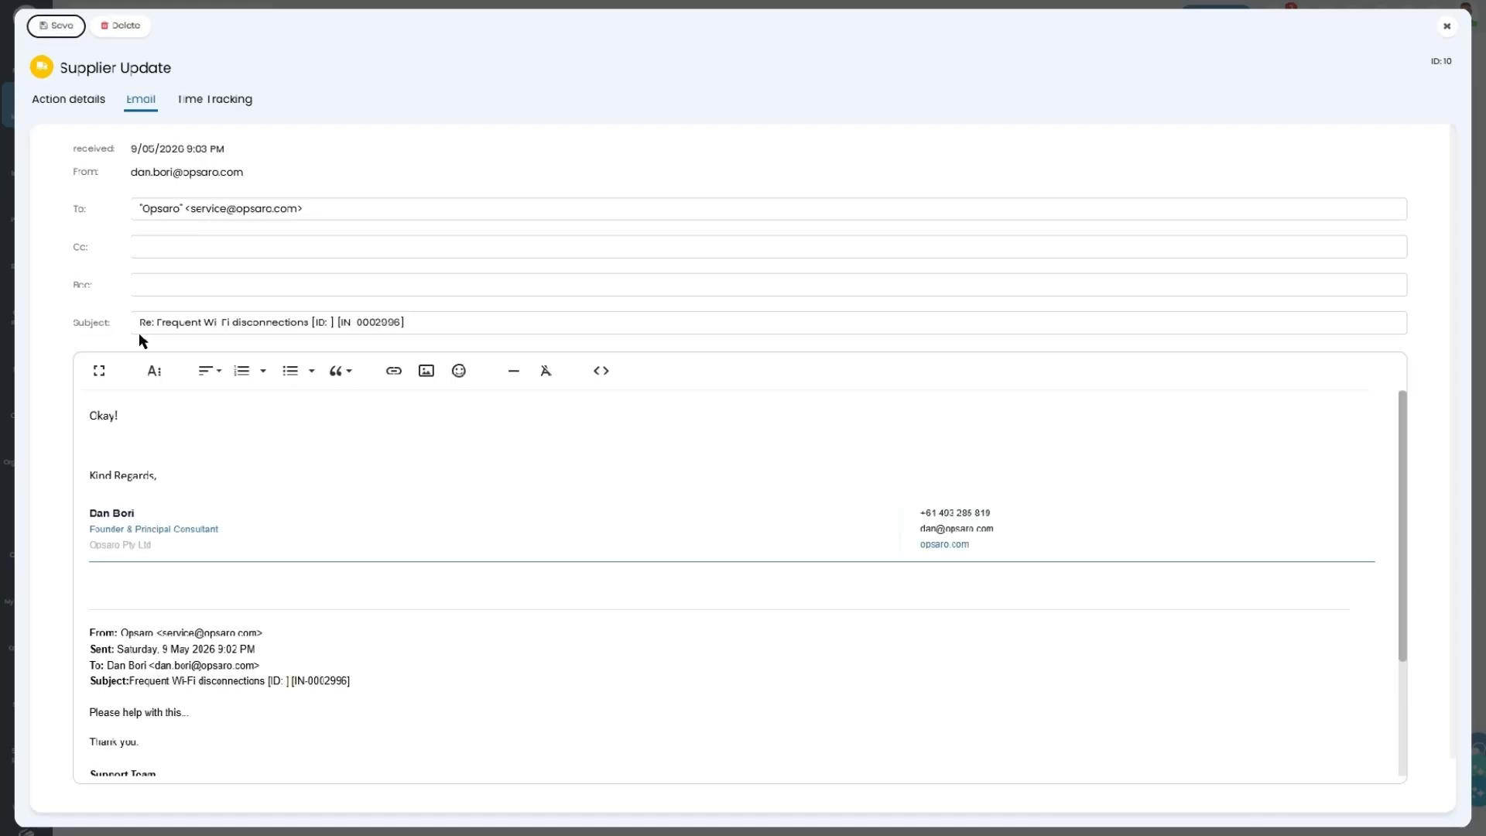
left_click(94, 100)
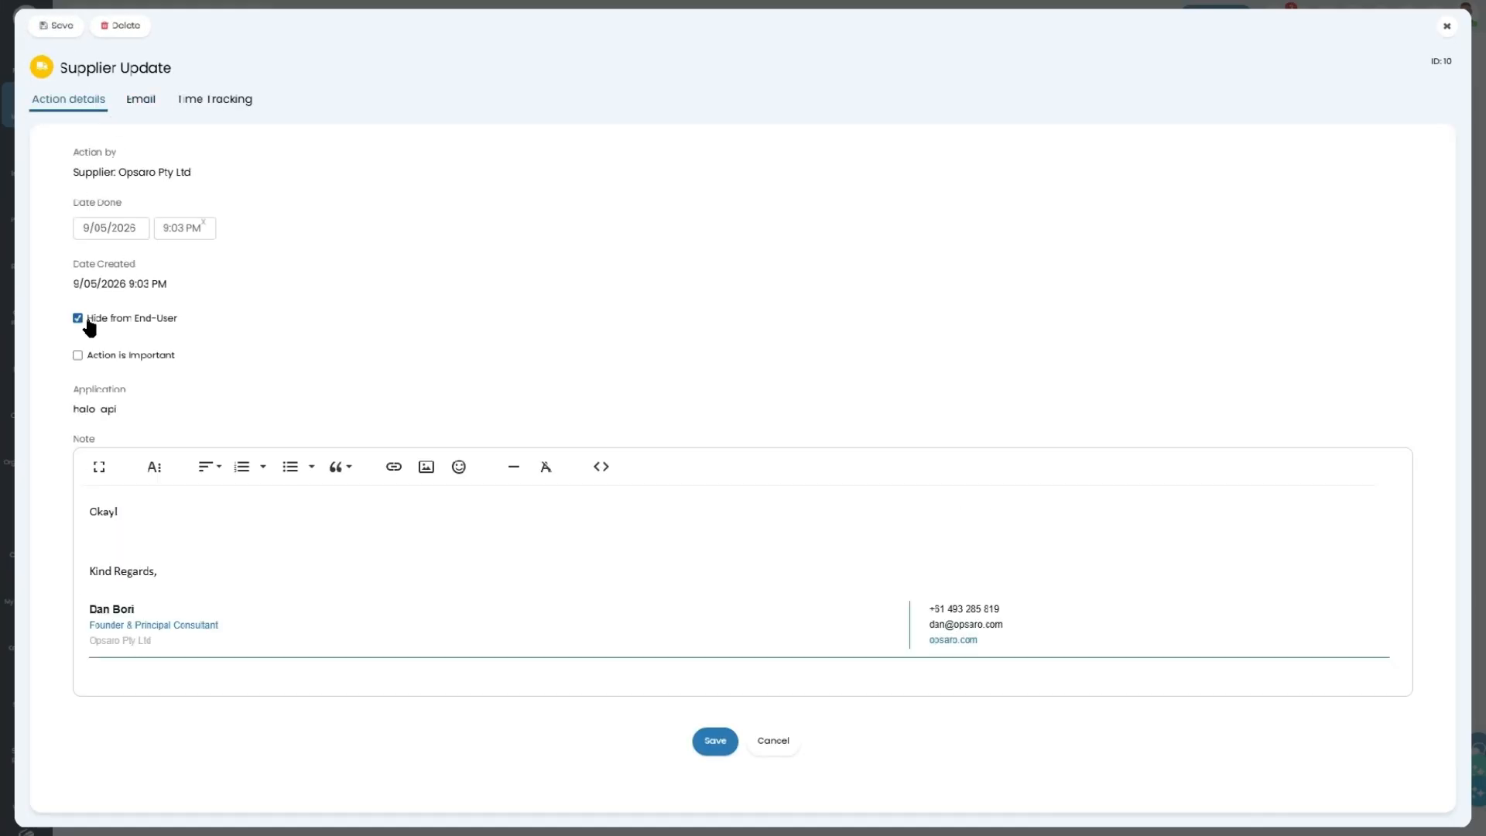
left_click_drag(87, 322, 200, 326)
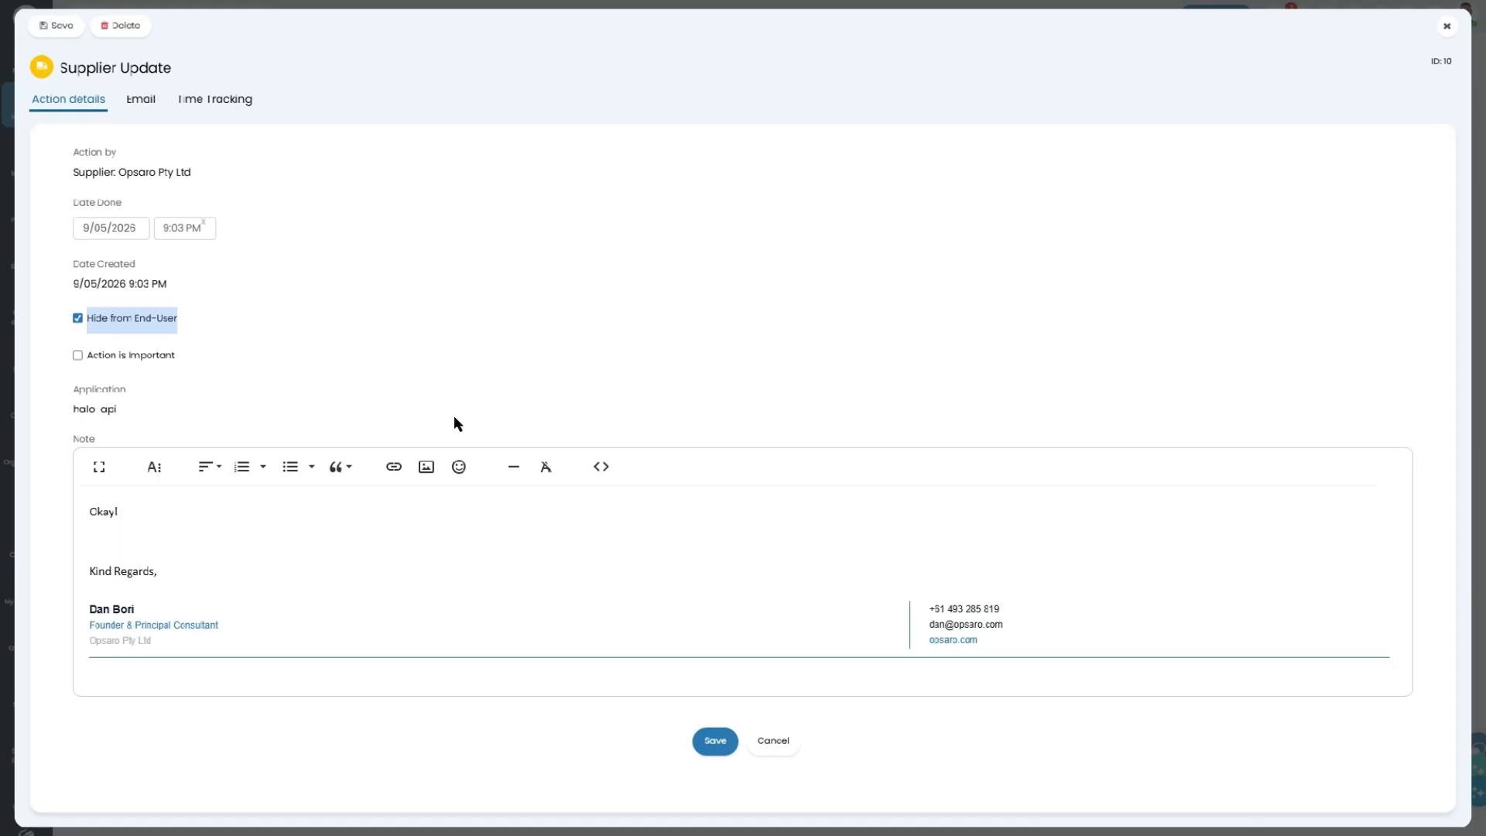
left_click(776, 742)
left_click(1446, 26)
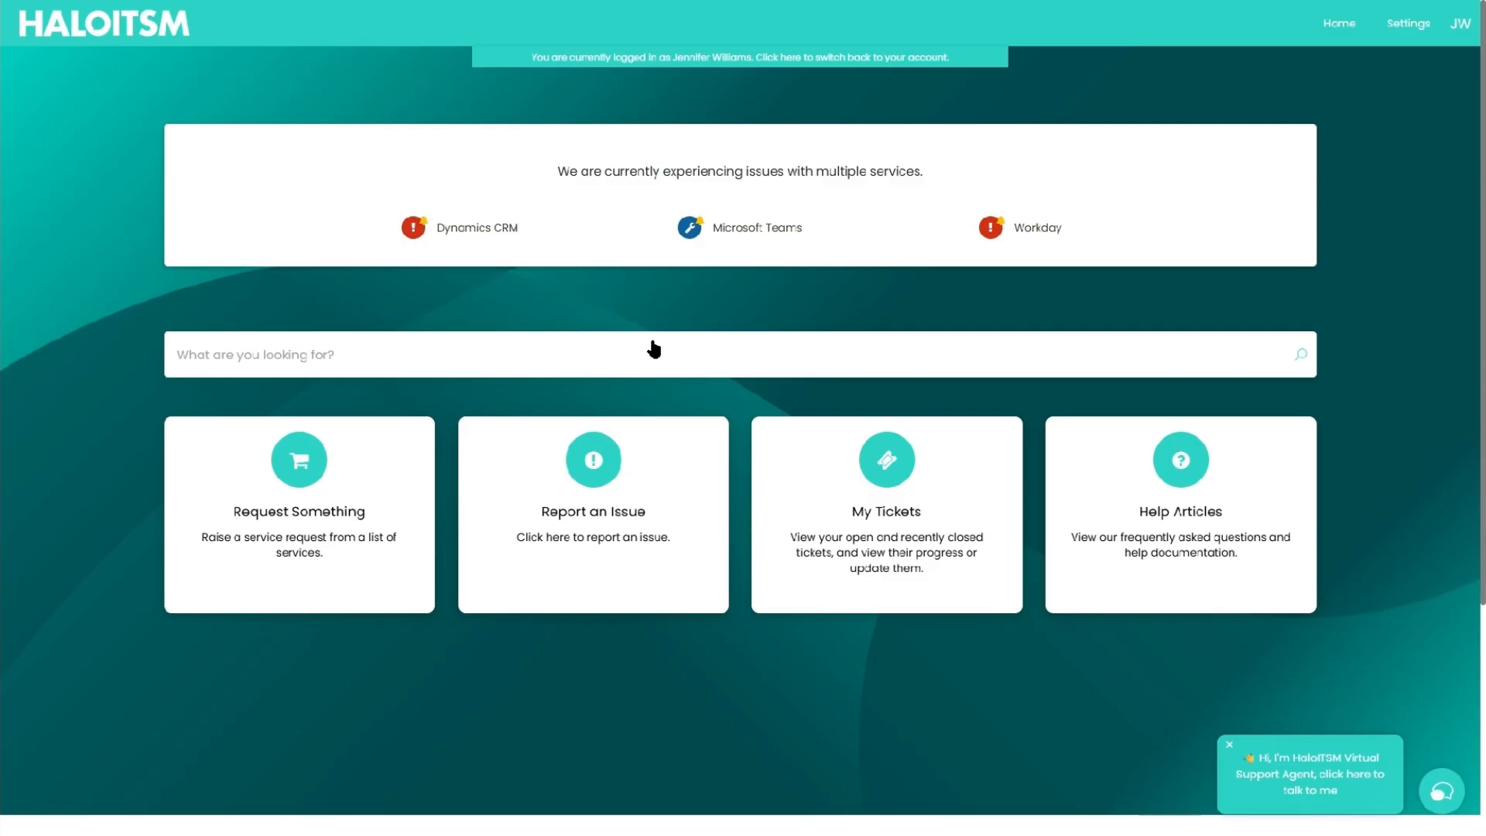
- Search the self-service portal for ticket 0002996, open it and check which updates the end user can see
left_click(650, 345)
type("0002996")
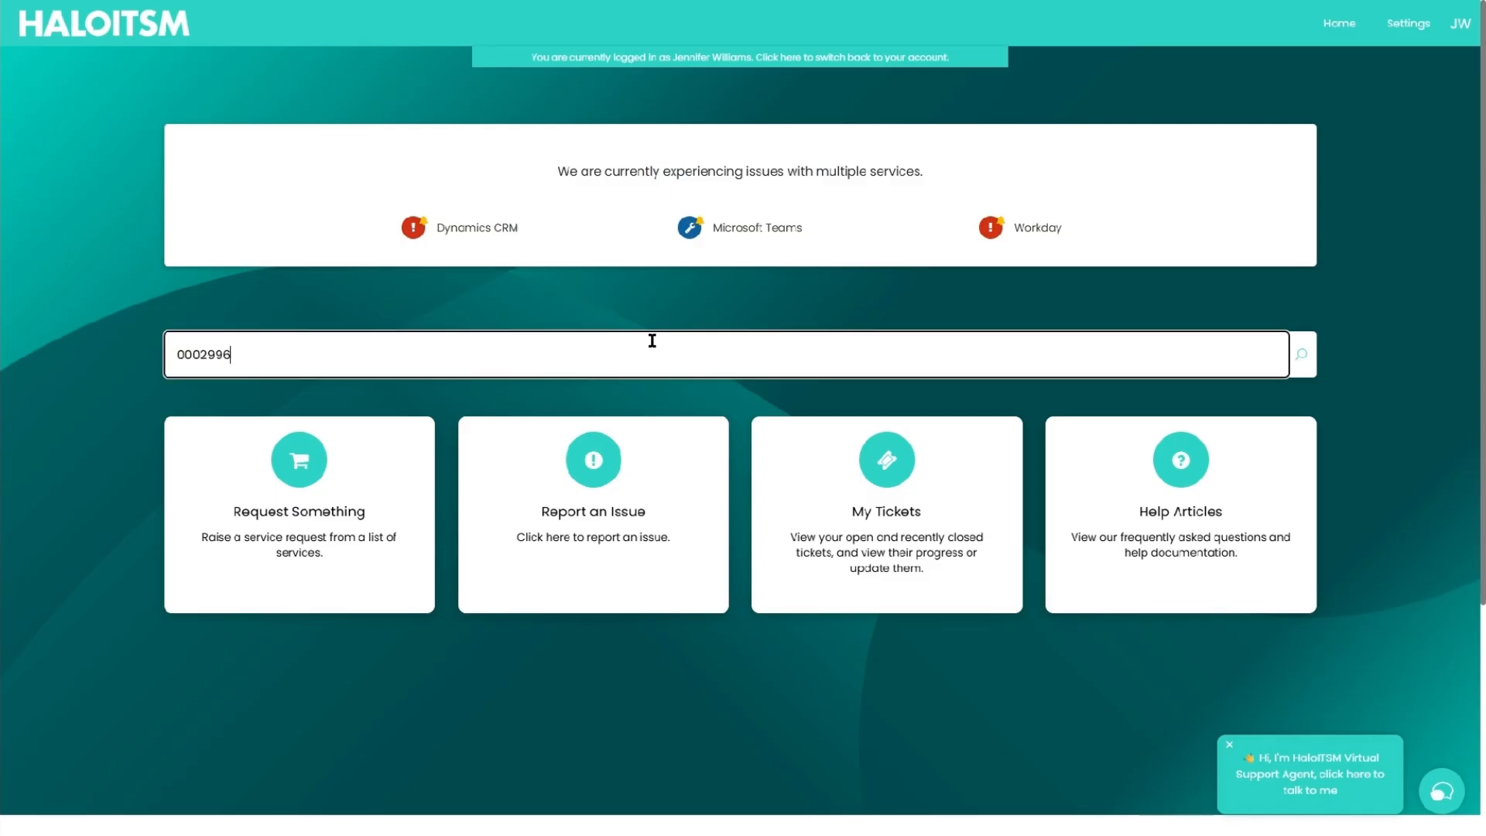
key("Return")
left_click(501, 300)
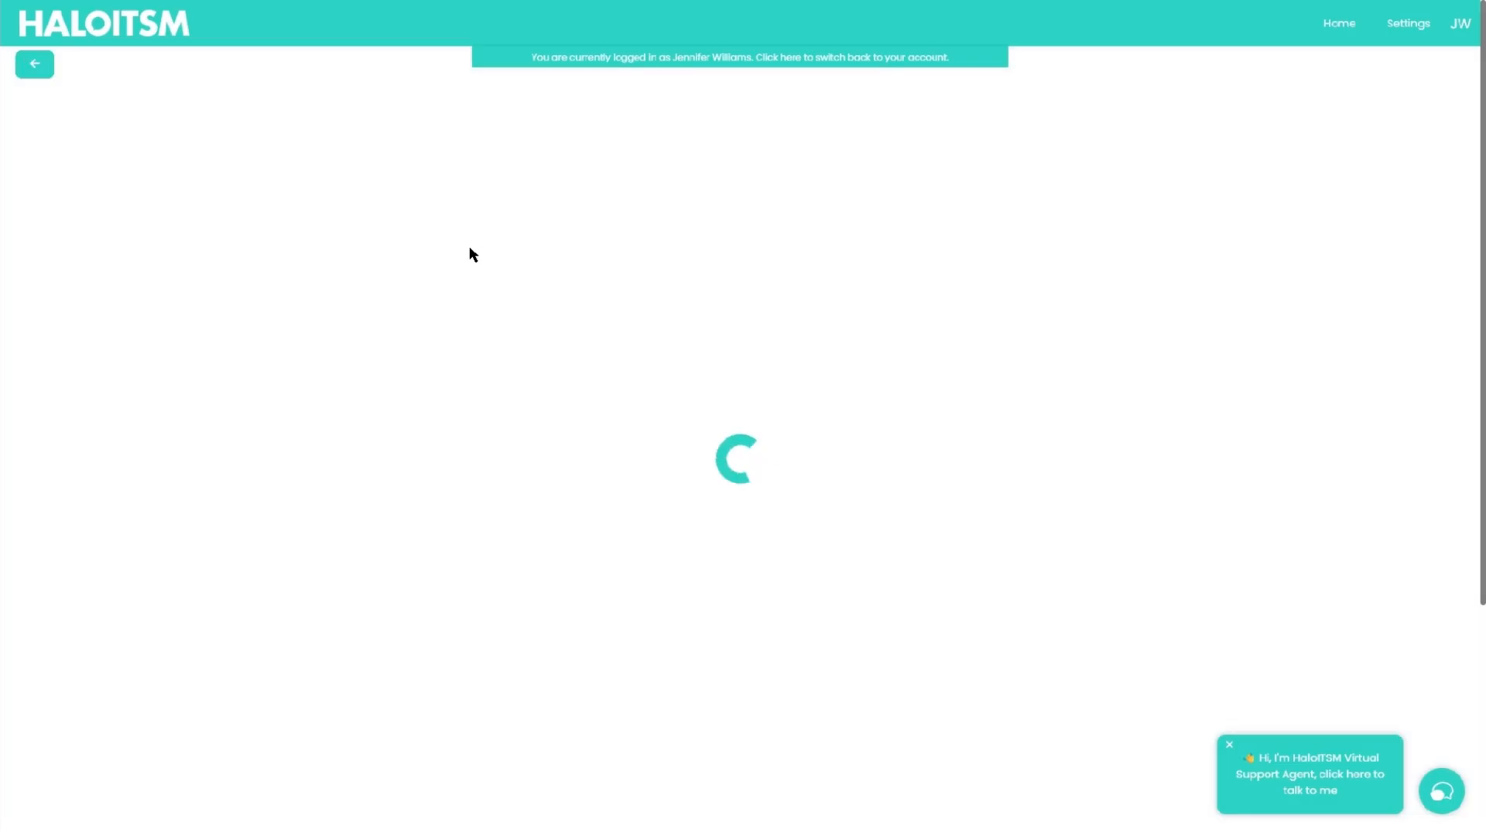
scroll(360, 310, "down", 1)
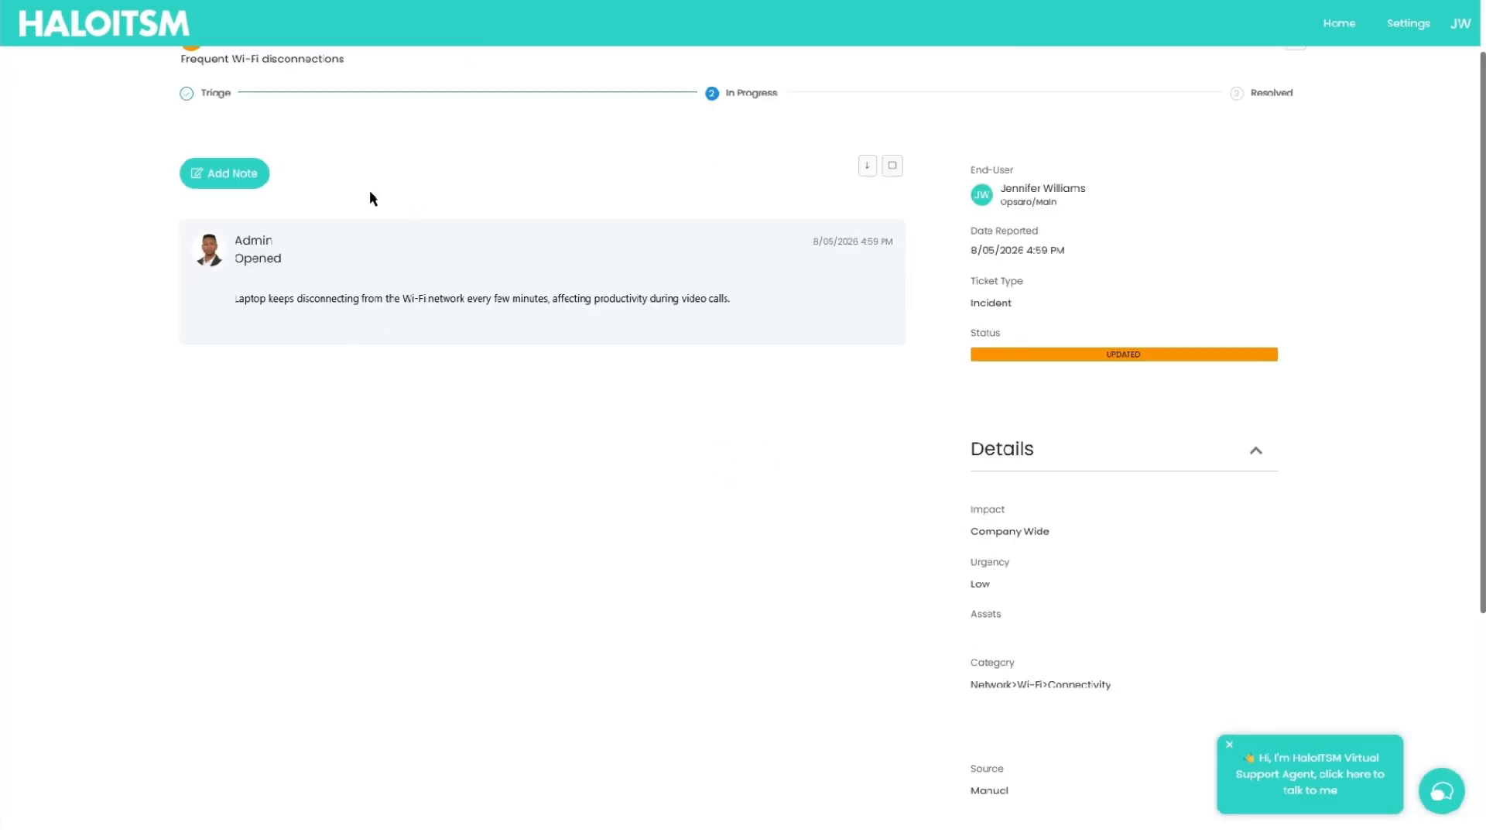
scroll(373, 296, "up", 1)
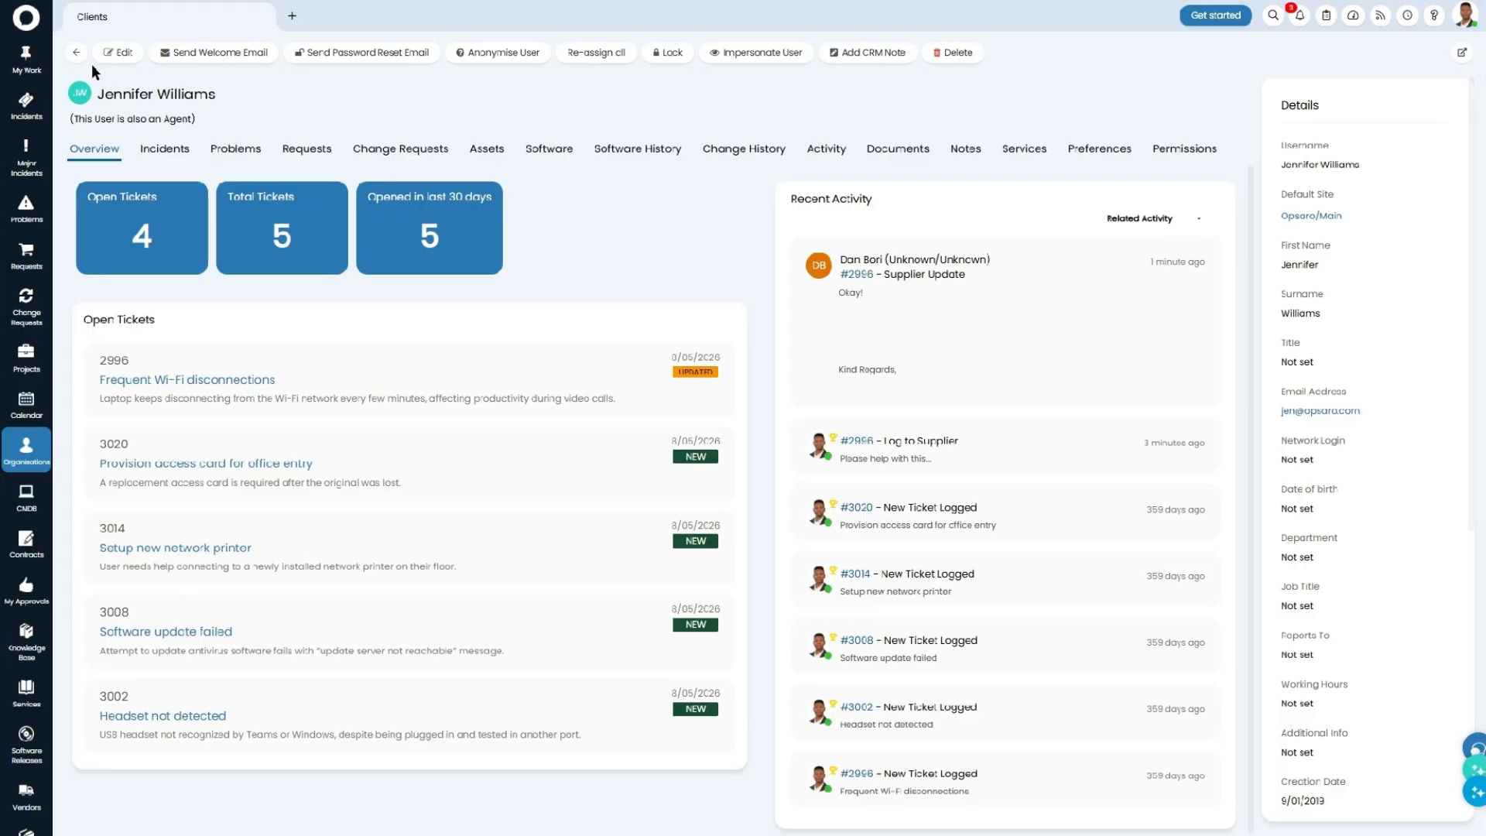
- Leave the user's record and open the Opsaro Pty Ltd record from the vendor list
left_click(30, 375)
scroll(31, 464, "down", 5)
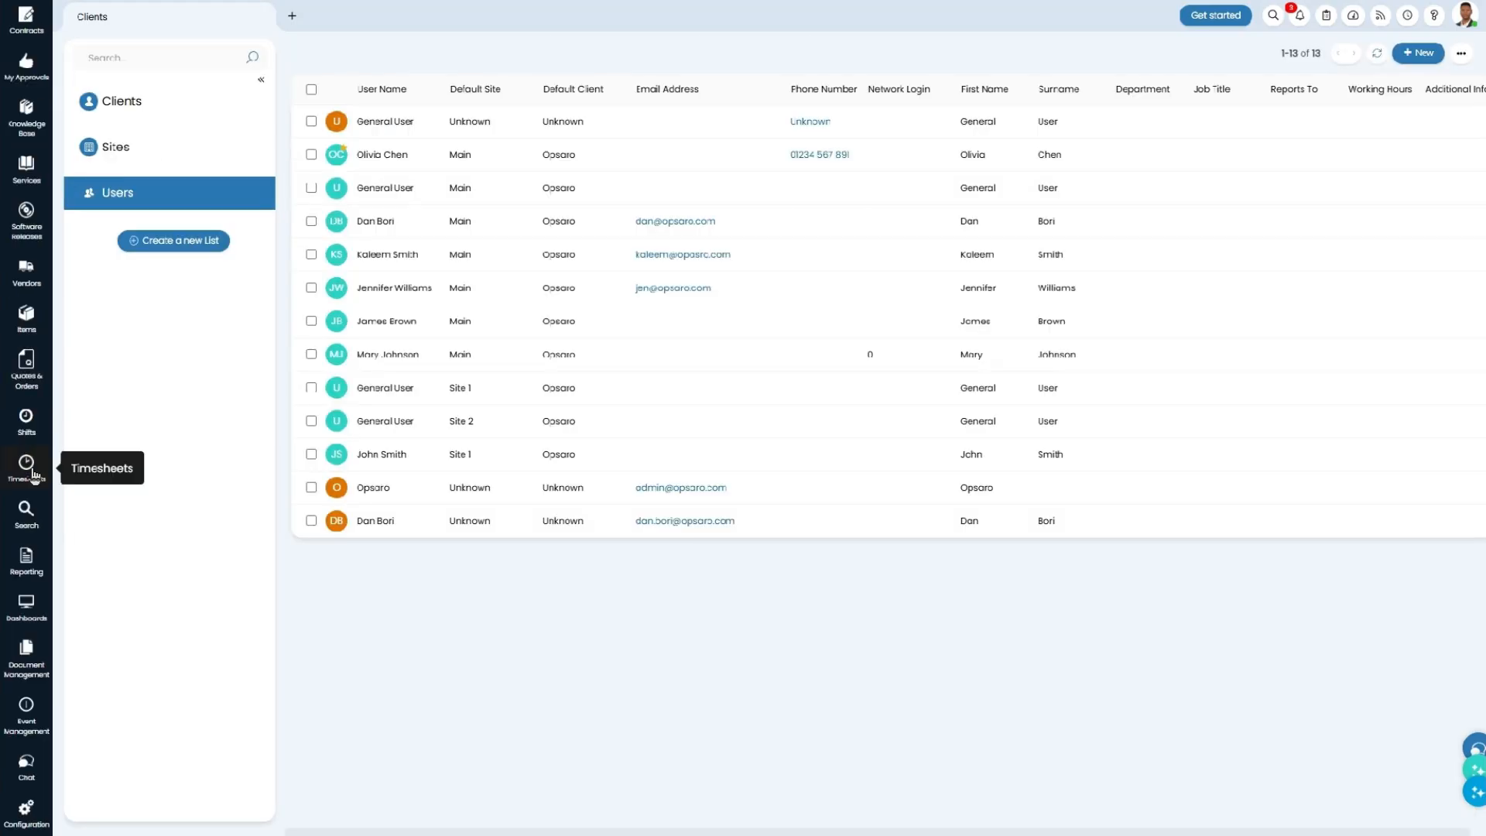
left_click(23, 809)
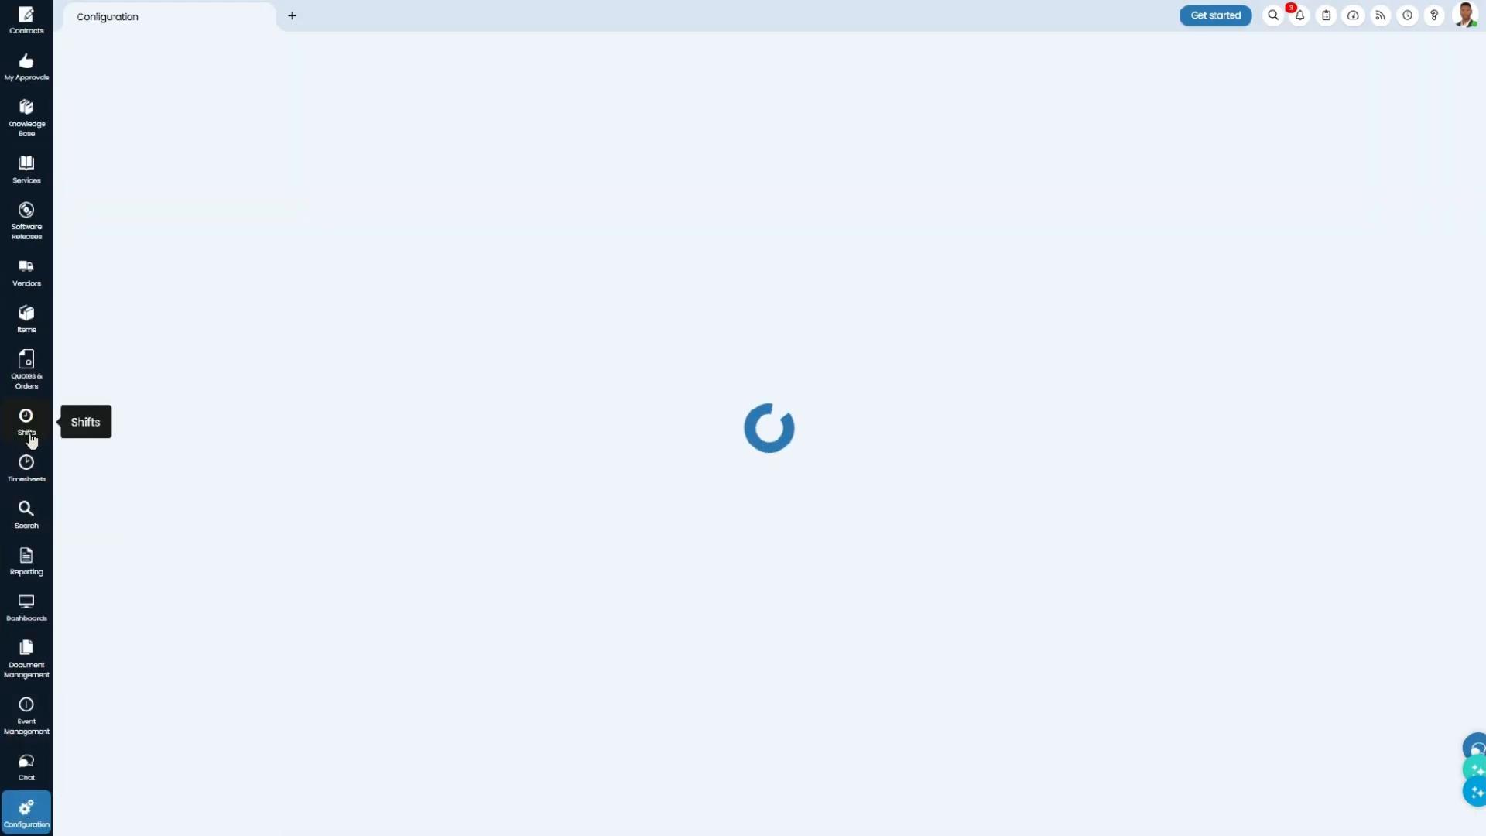
left_click(27, 285)
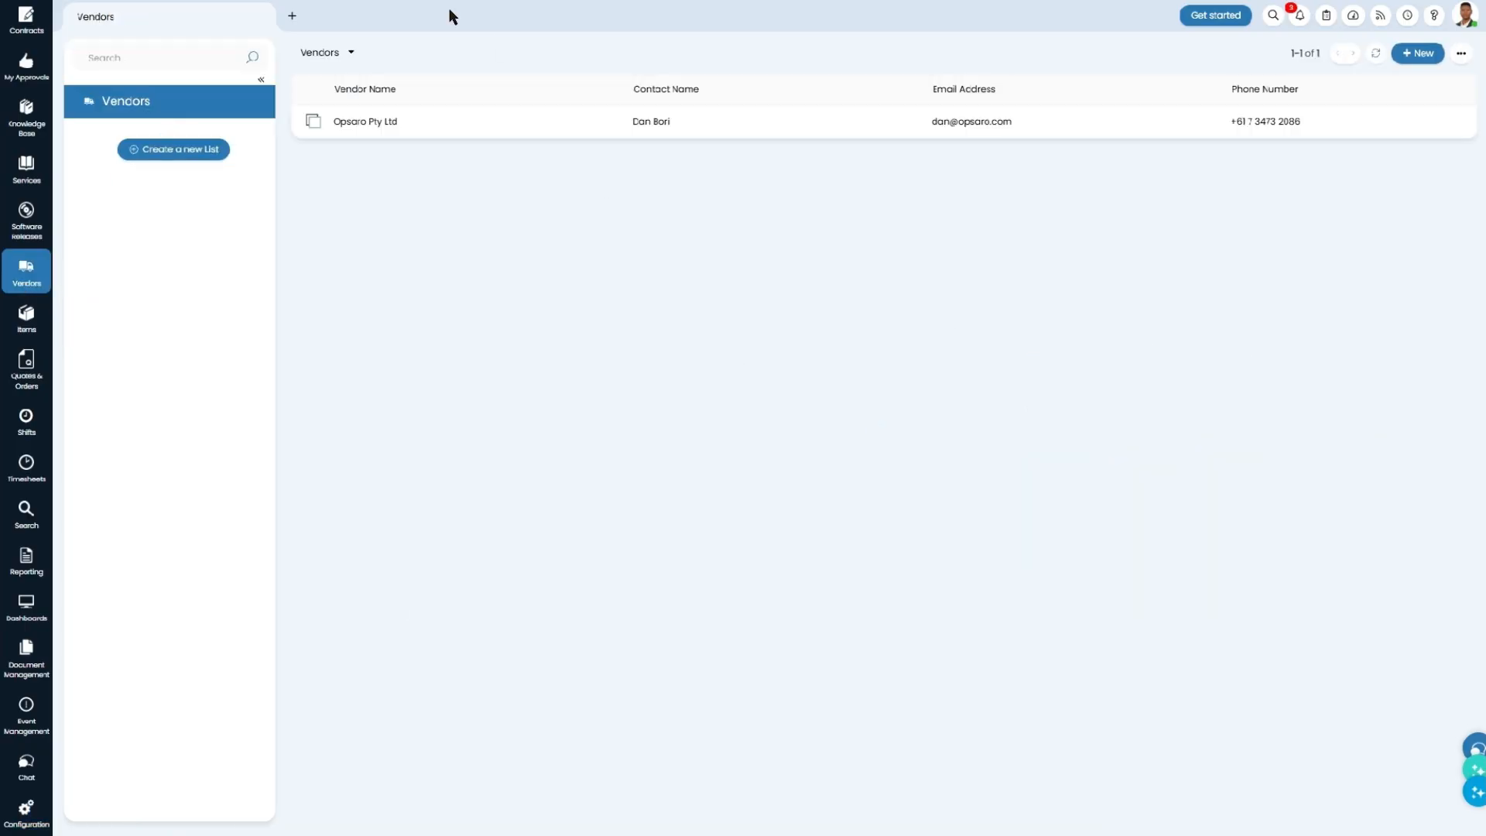
left_click(547, 138)
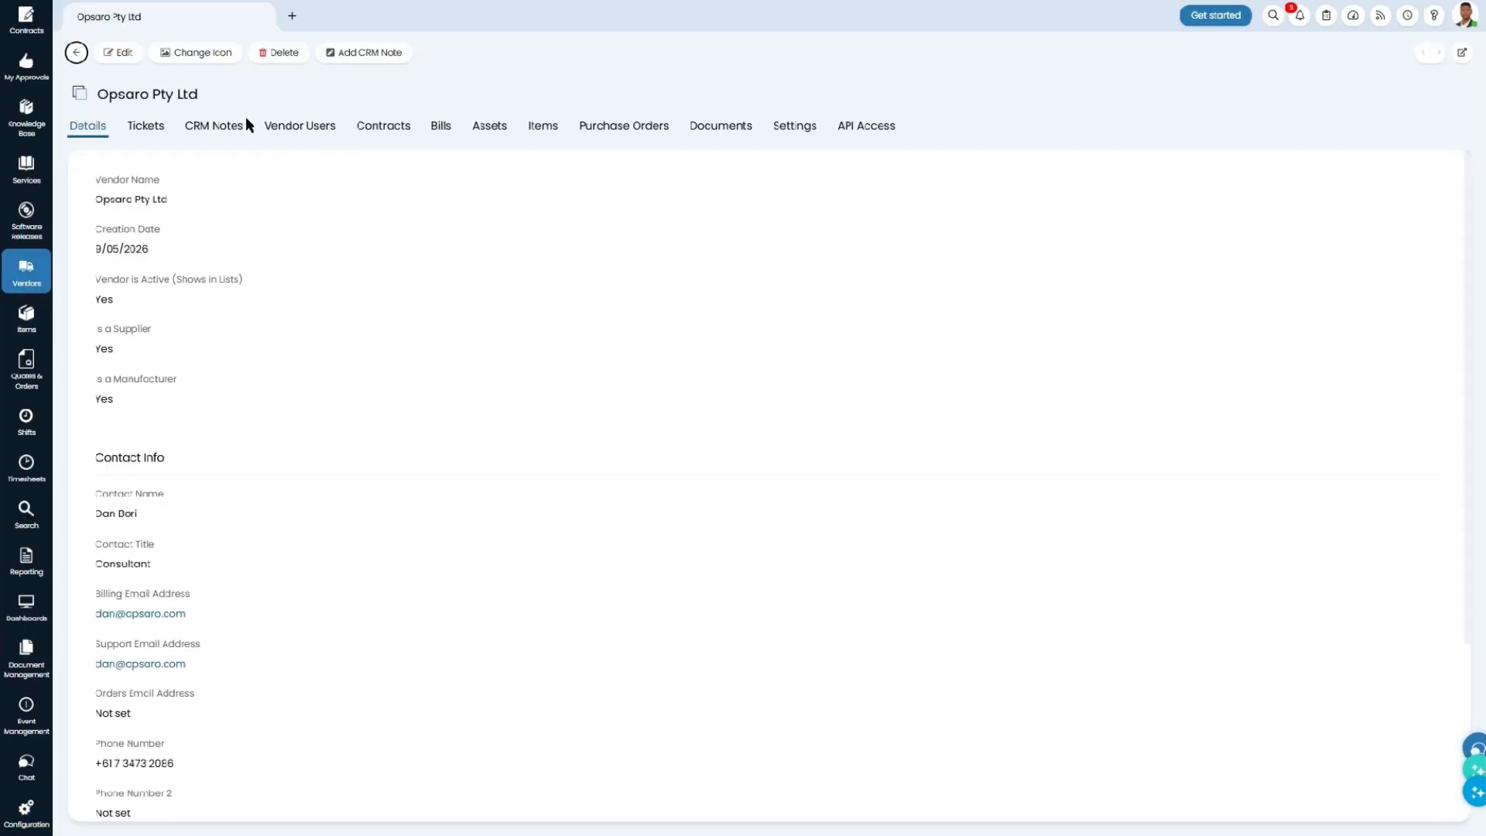
- Open the vendor's details for editing and check the Vendor Name and Support Email Address fields
left_click_drag(227, 203, 91, 201)
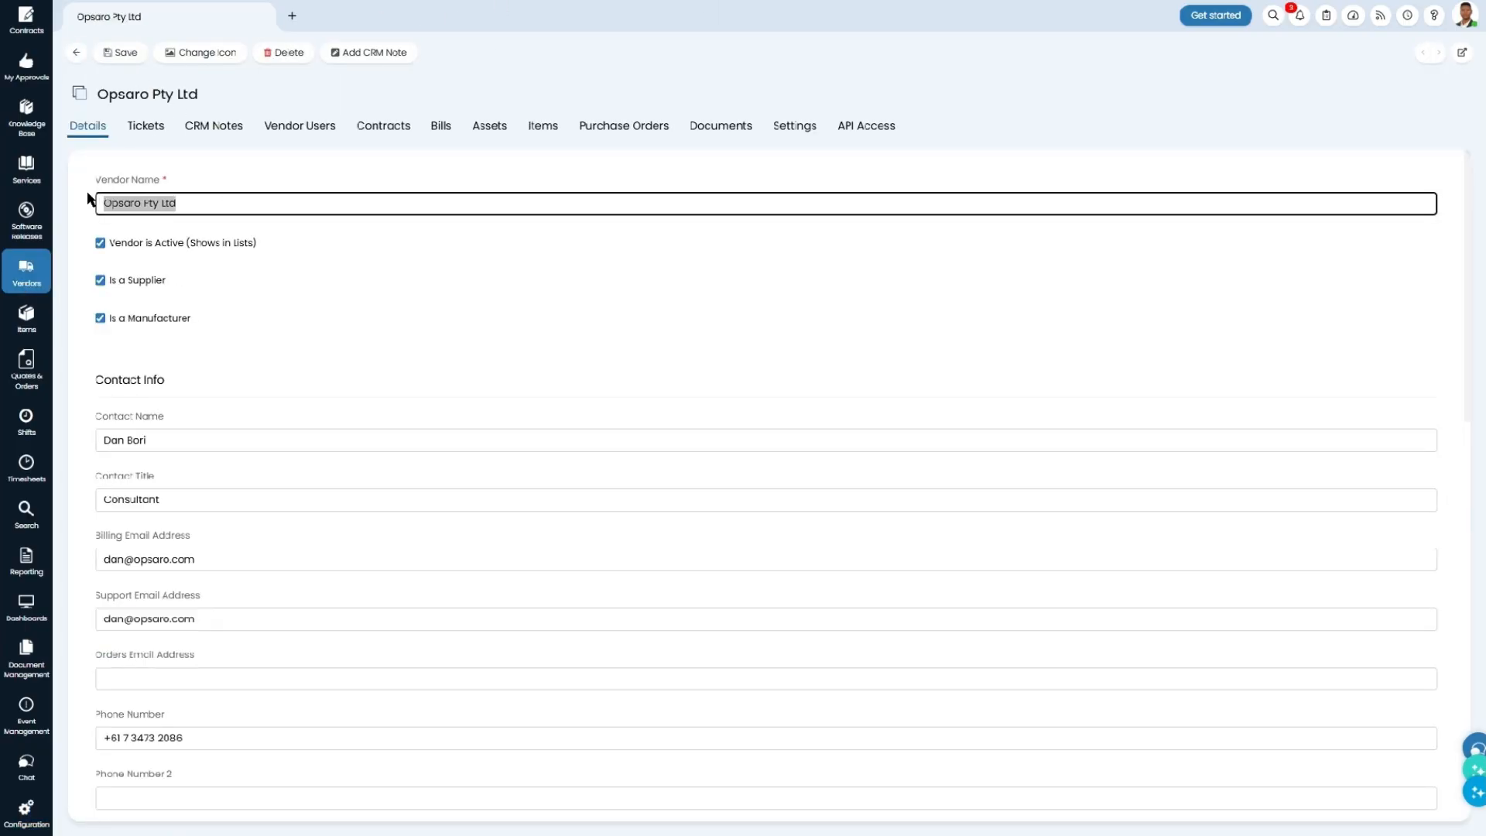
scroll(237, 393, "down", 1)
left_click_drag(241, 550, 103, 534)
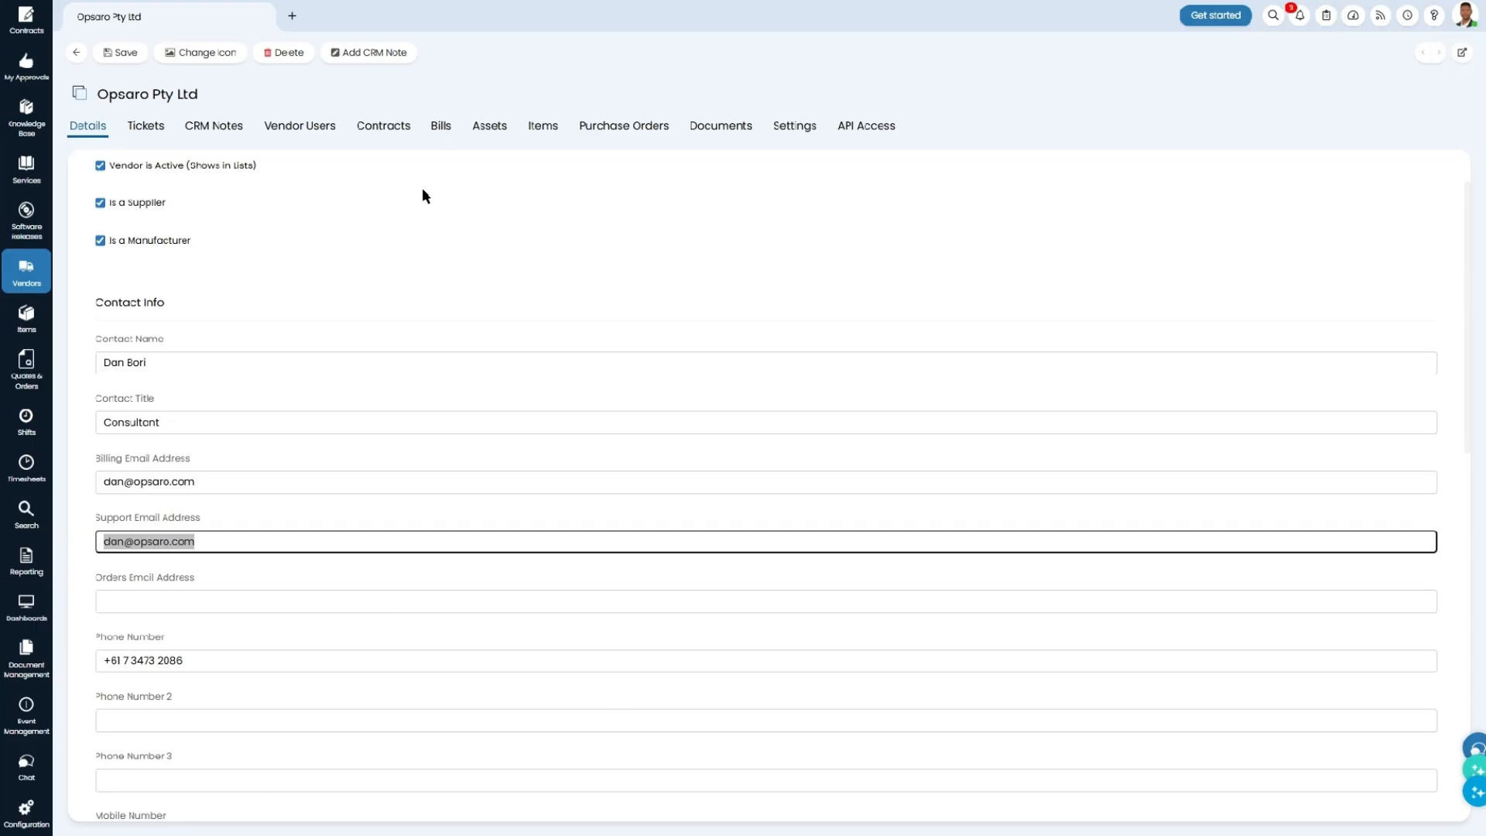
scroll(424, 193, "up", 1)
- Check the Domain Name(s) and Email Start Tag fields in the vendor's email settings
left_click(788, 126)
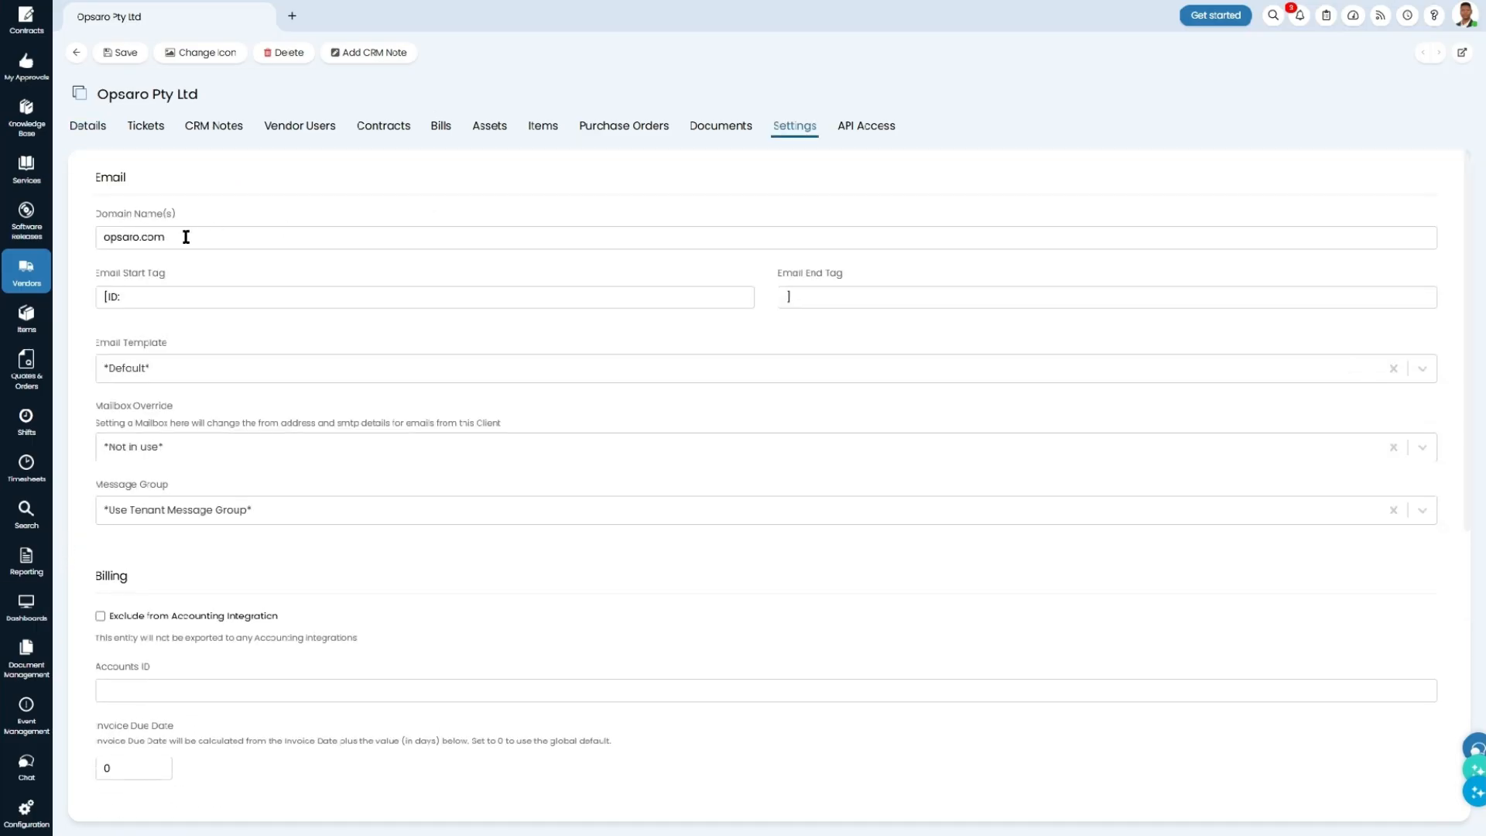
left_click_drag(186, 236, 97, 240)
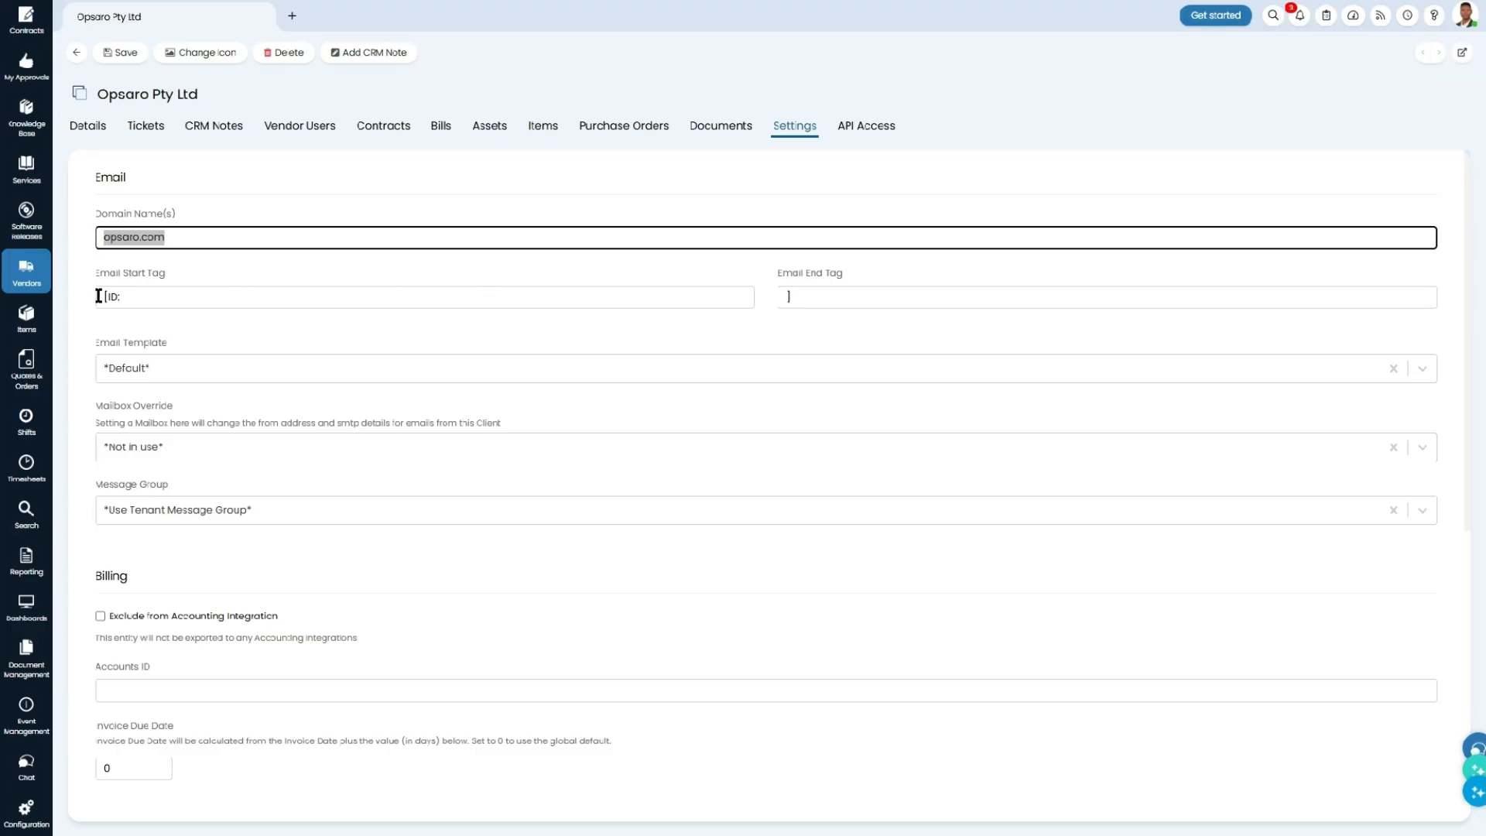
left_click_drag(89, 276, 160, 304)
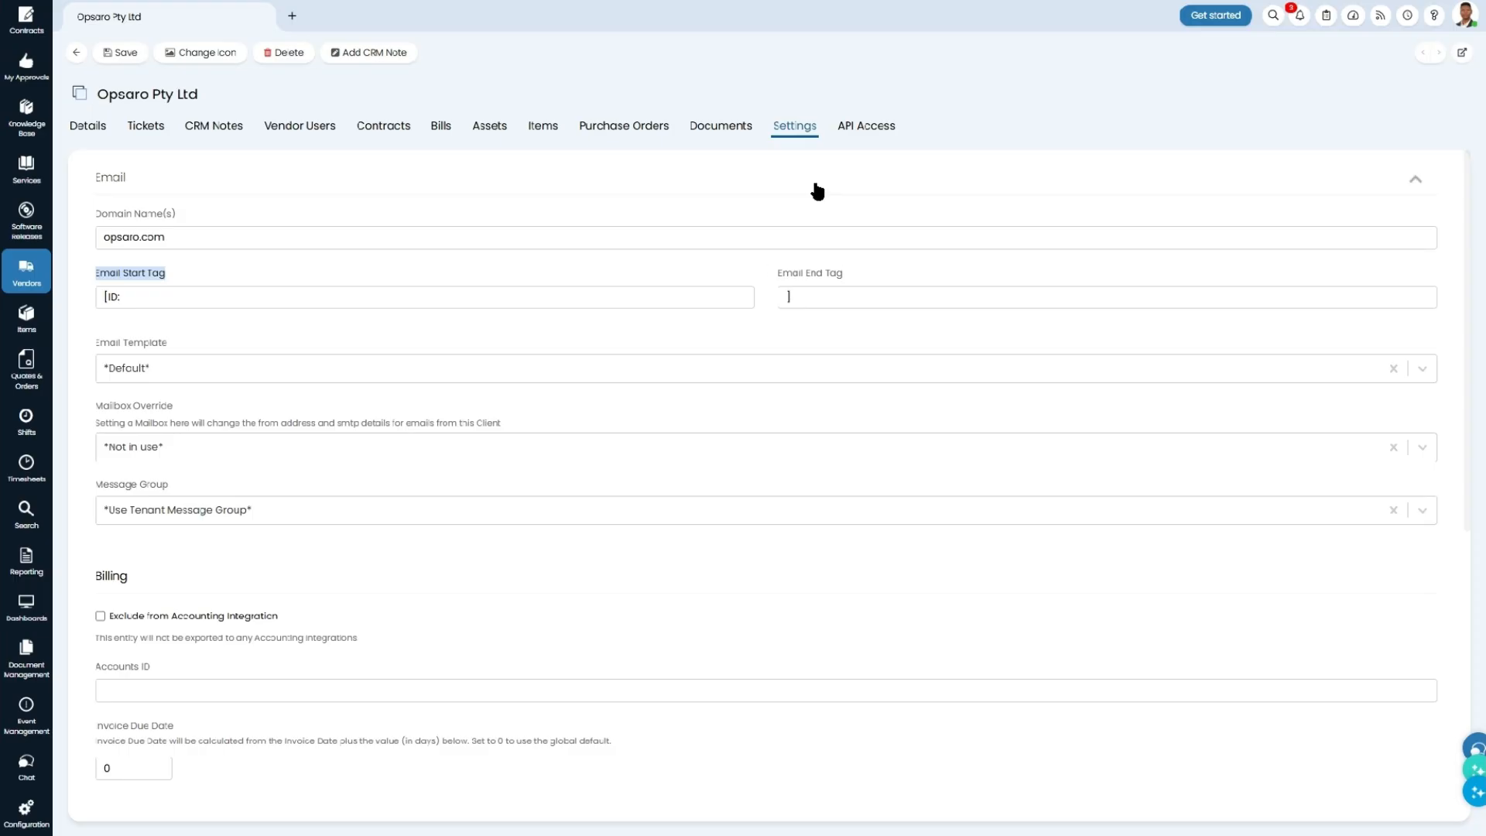